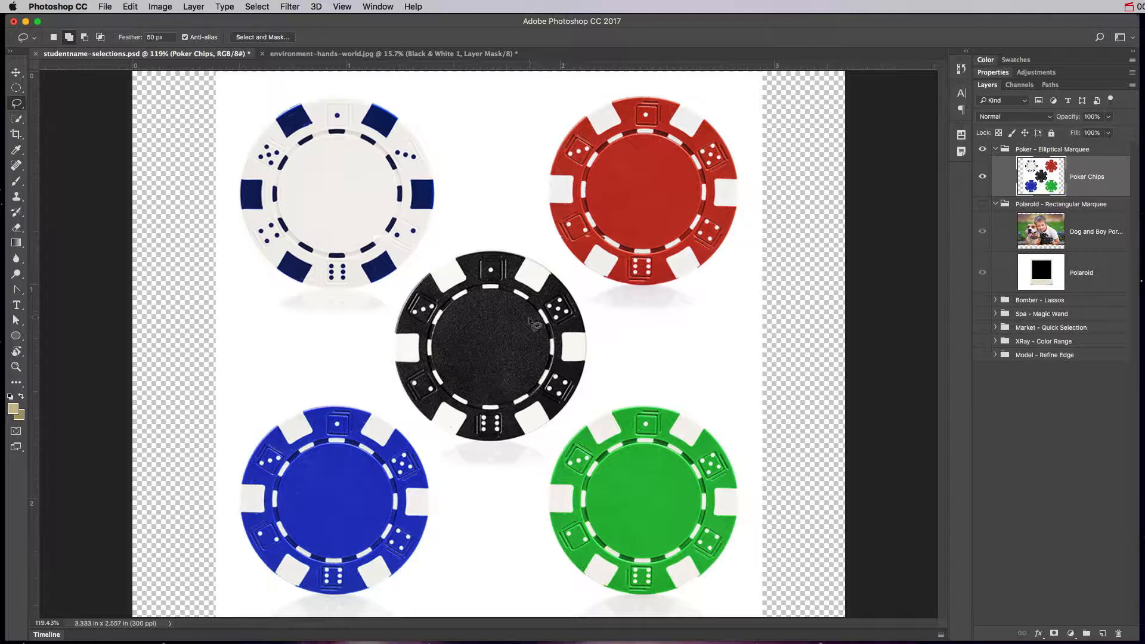
Try an elliptical marquee selection around the black poker chip with no feather, and clear the selection.
click(18, 89)
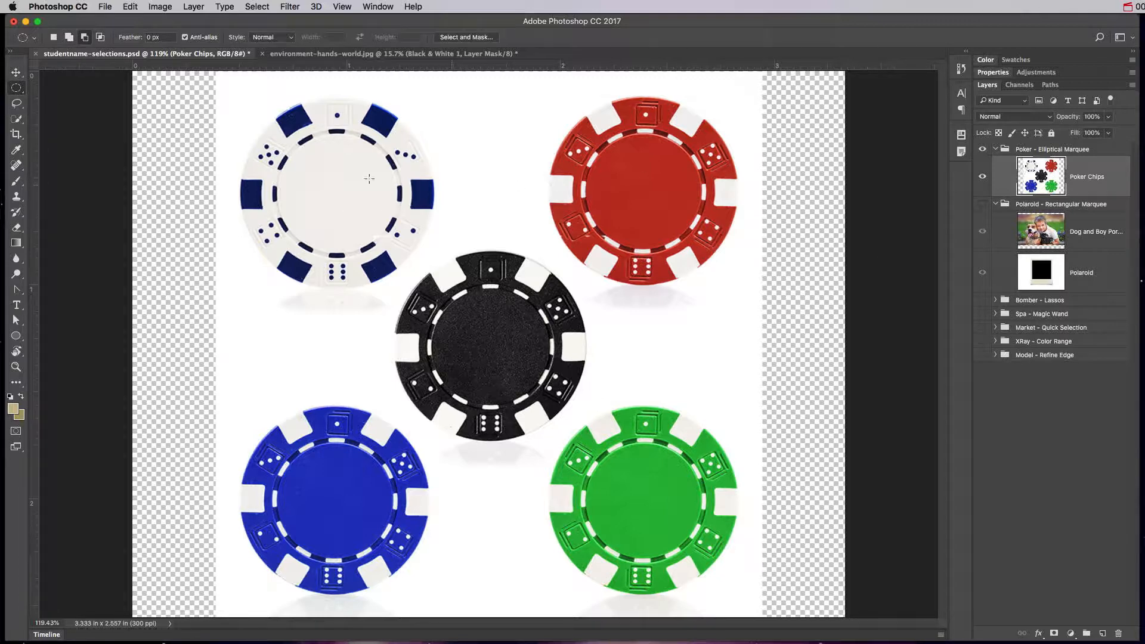
drag(401, 273, 627, 444)
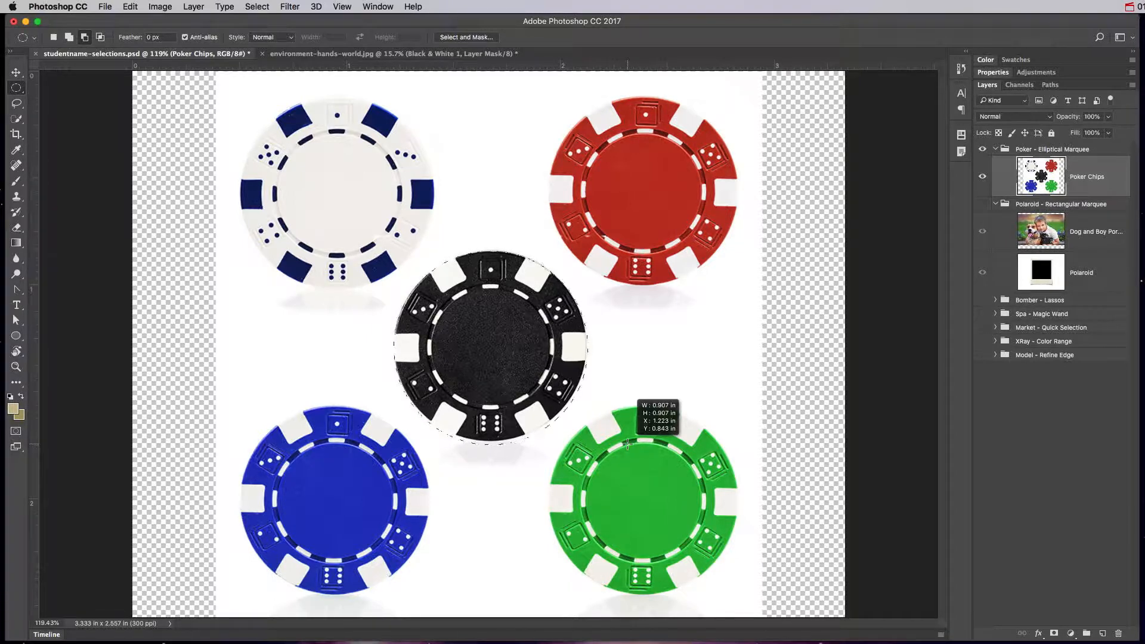
drag(628, 443, 632, 440)
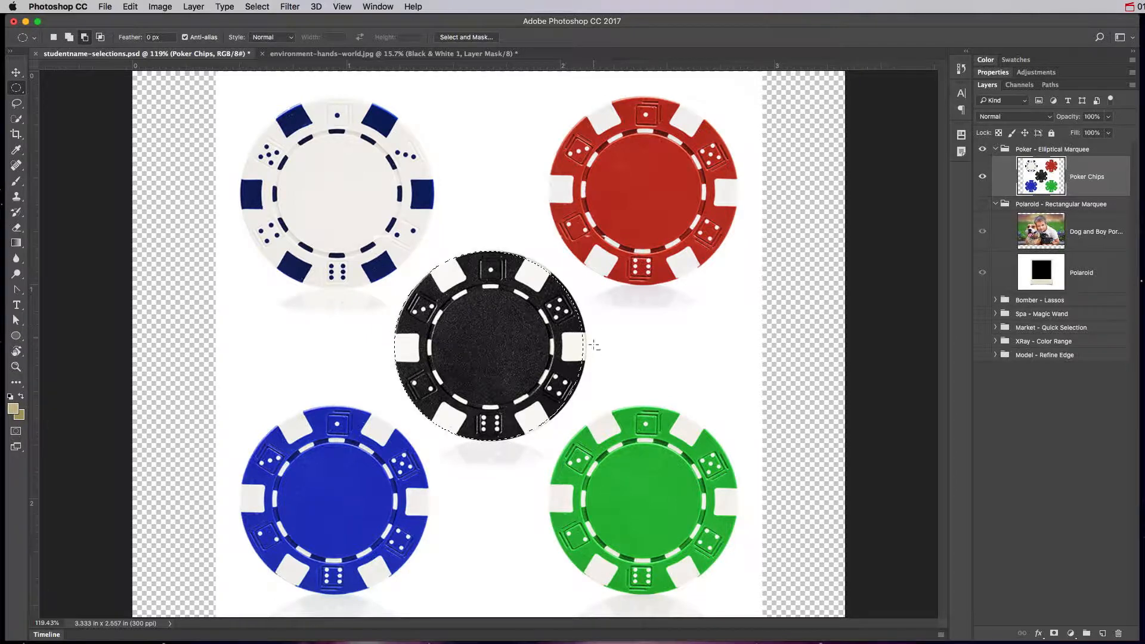
click(258, 6)
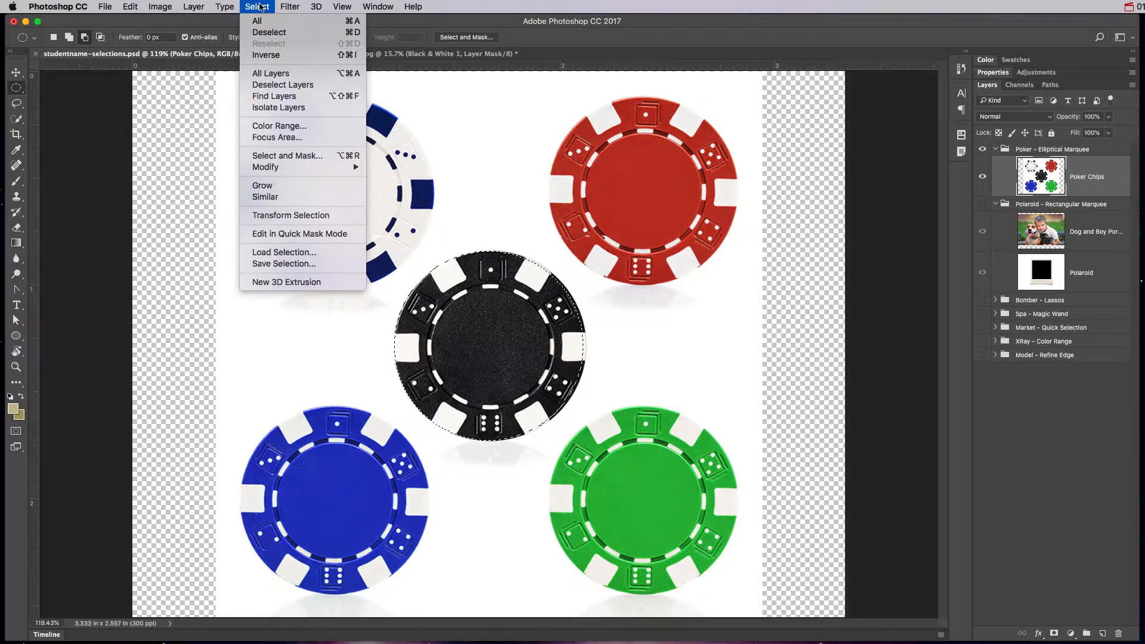
click(348, 33)
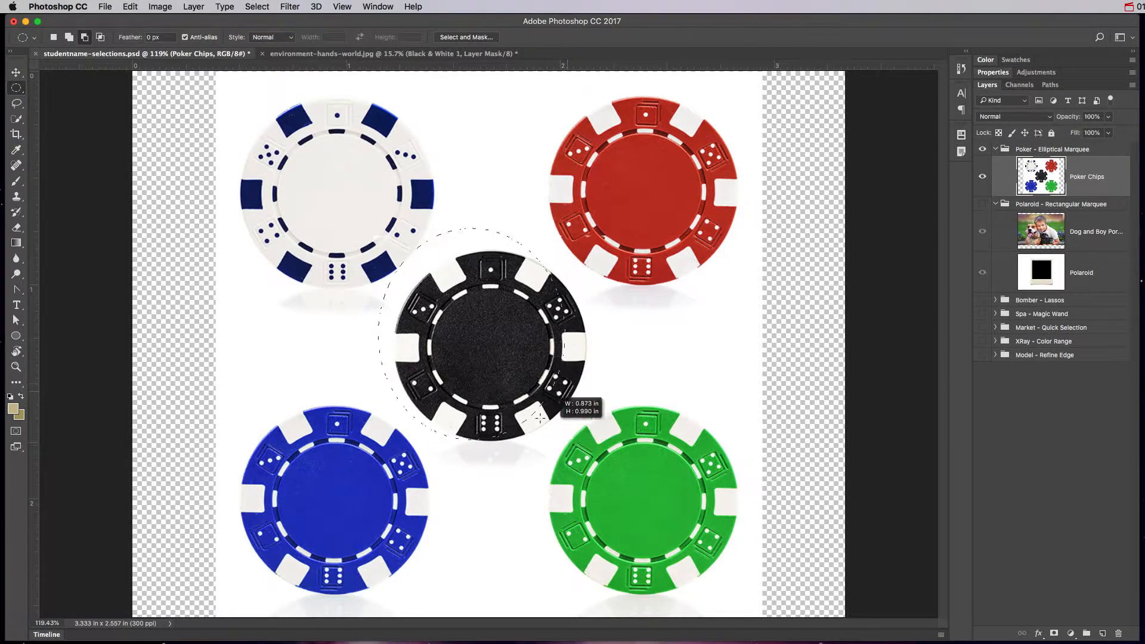
Select the black poker chip with an elliptical marquee about 0.9 in across and copy it onto its own layer.
drag(539, 417, 586, 440)
key(space)
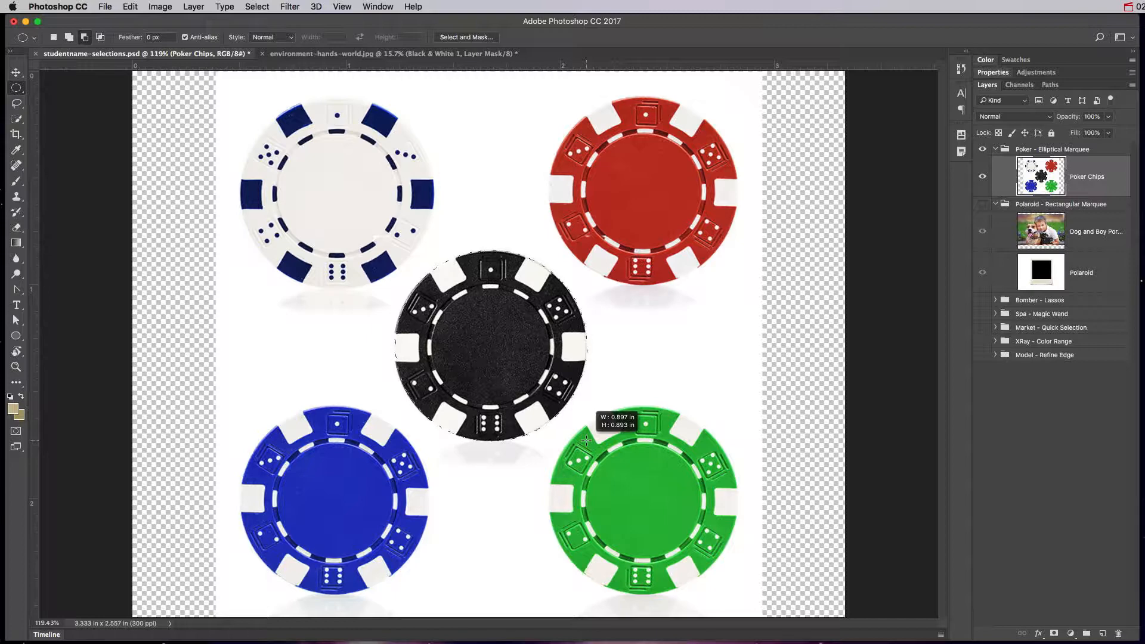
drag(586, 440, 586, 440)
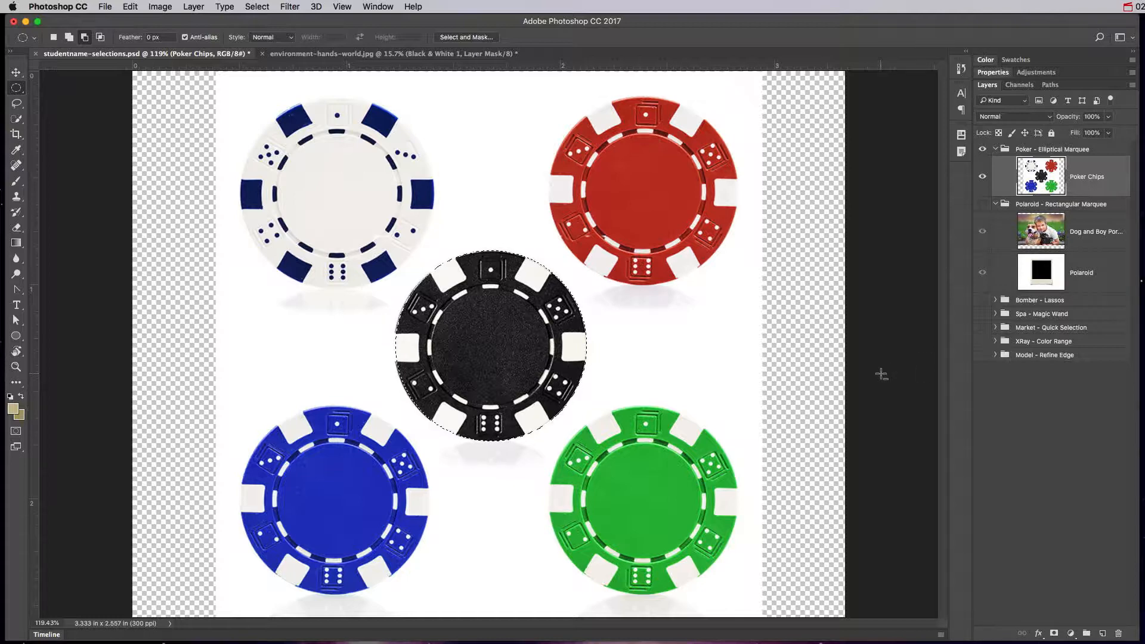
key(super+j)
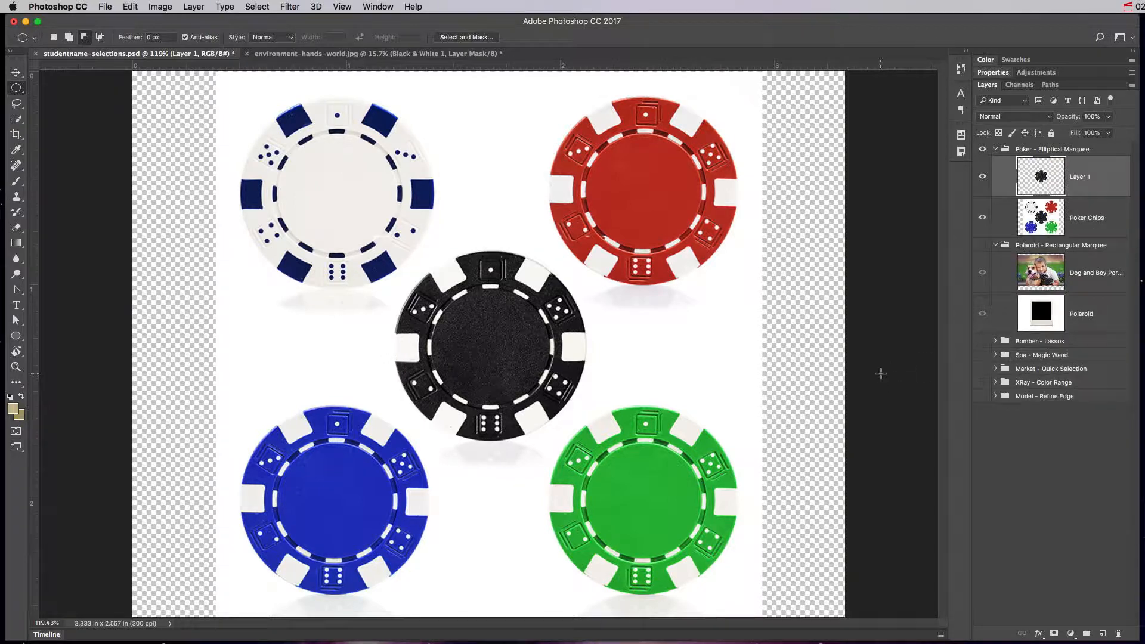
Hide the Poker Chips layer and rename the new chip layer to Black.
click(982, 219)
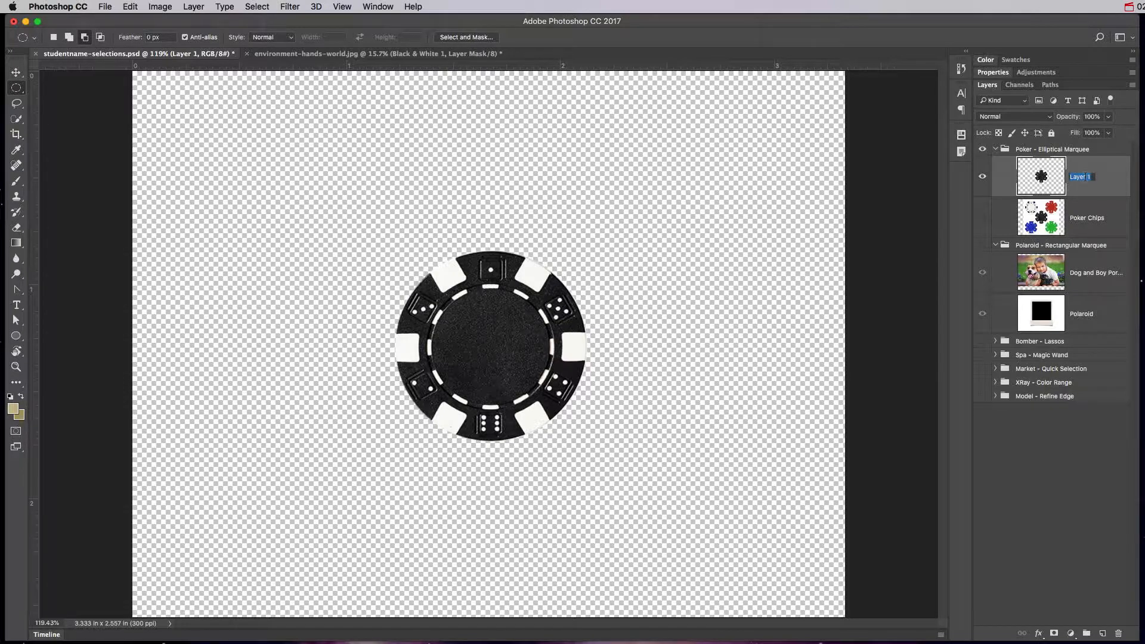
text(Black)
key(Return)
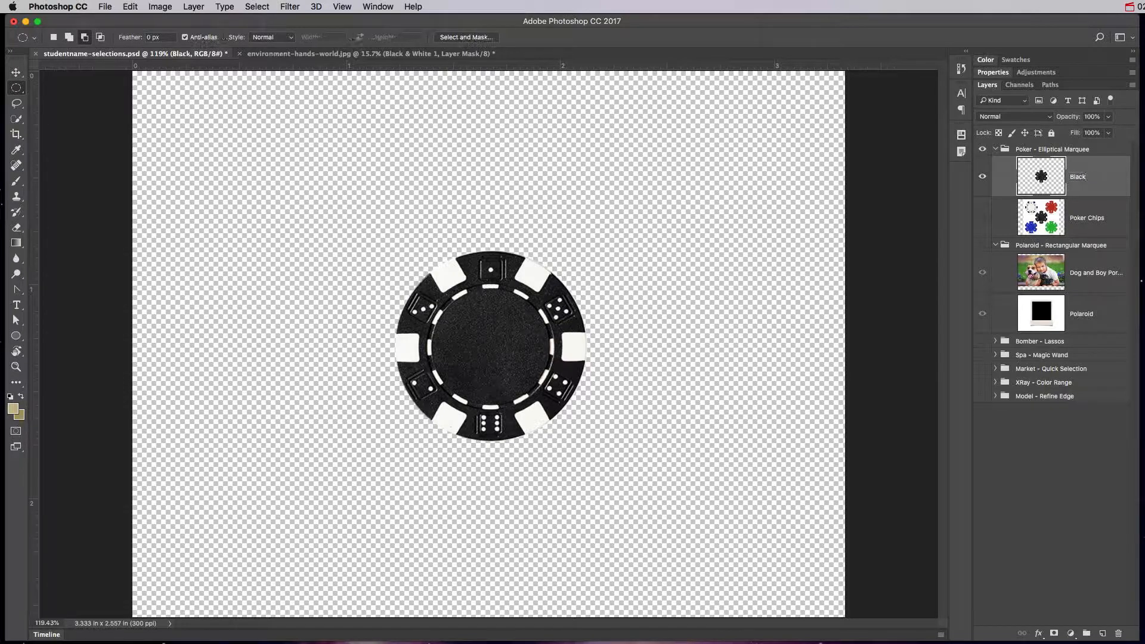
Show the Poker Chips layer again and copy its red chip, selected with an elliptical marquee, onto a new layer named Red.
click(983, 219)
click(1030, 213)
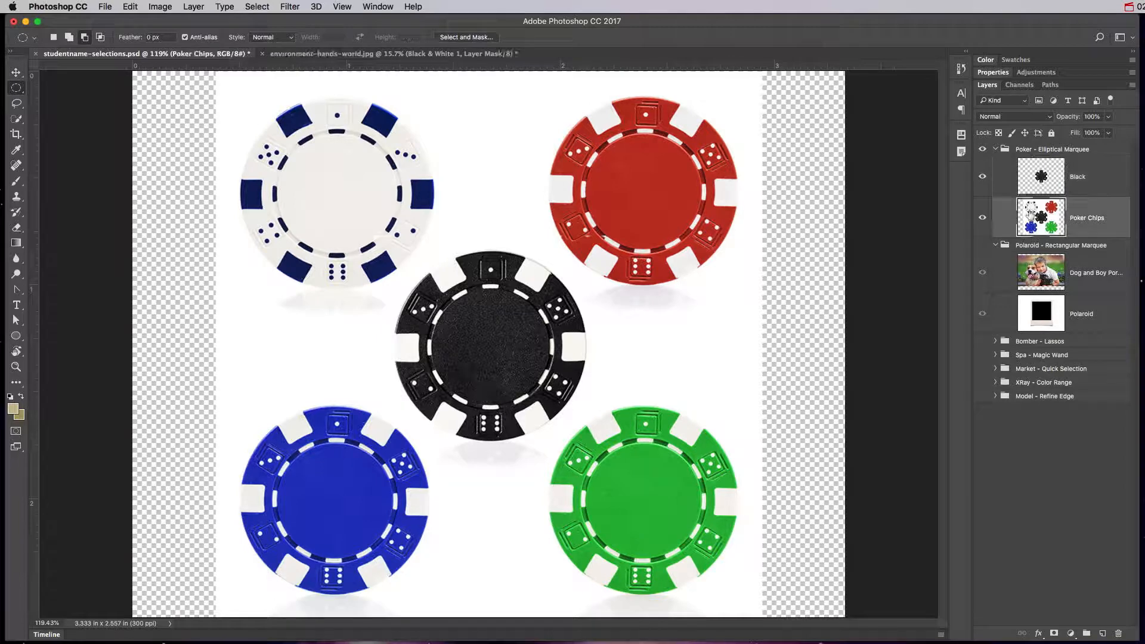
drag(539, 104, 759, 285)
key(super+j)
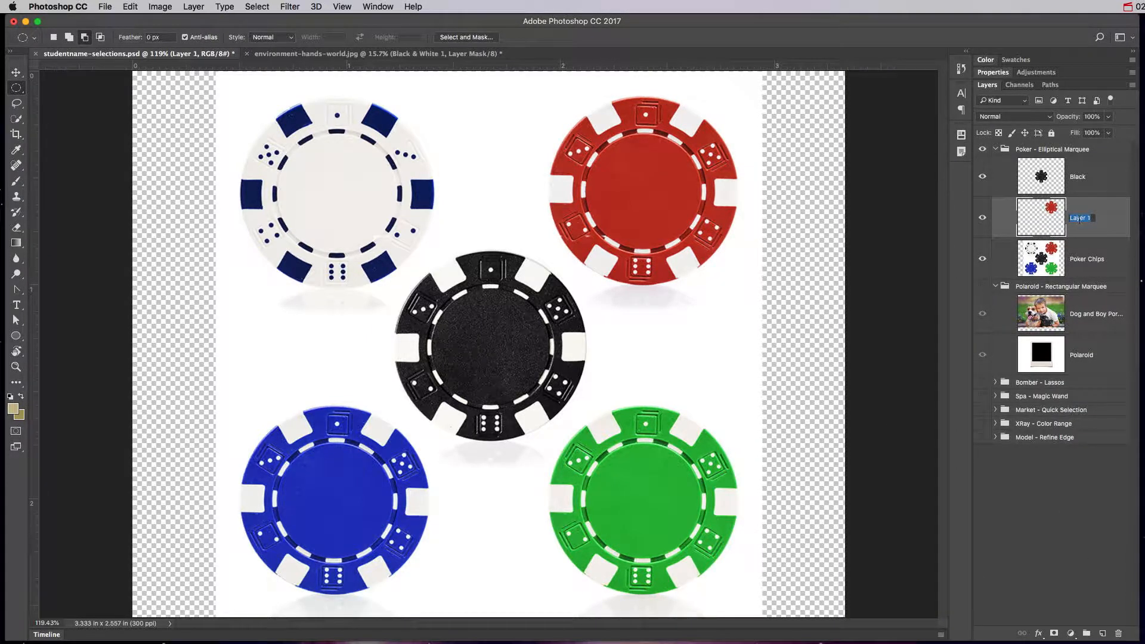
text(Red)
key(Return)
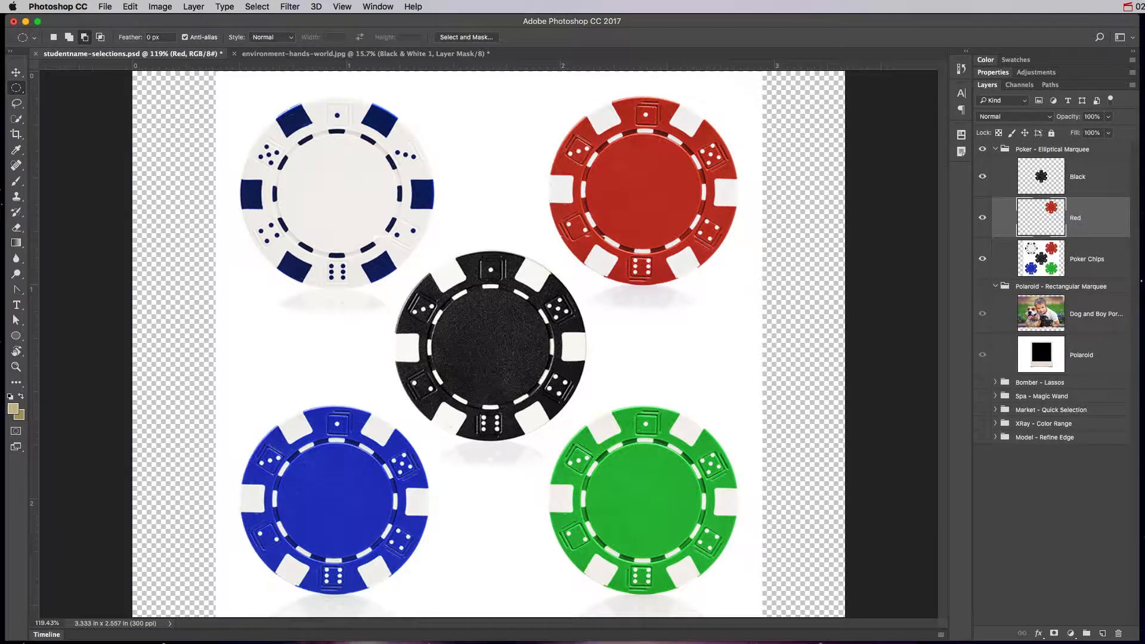
Hide the Poker Chips layer and move the red and black chips so they overlap in the left half of the canvas.
click(982, 258)
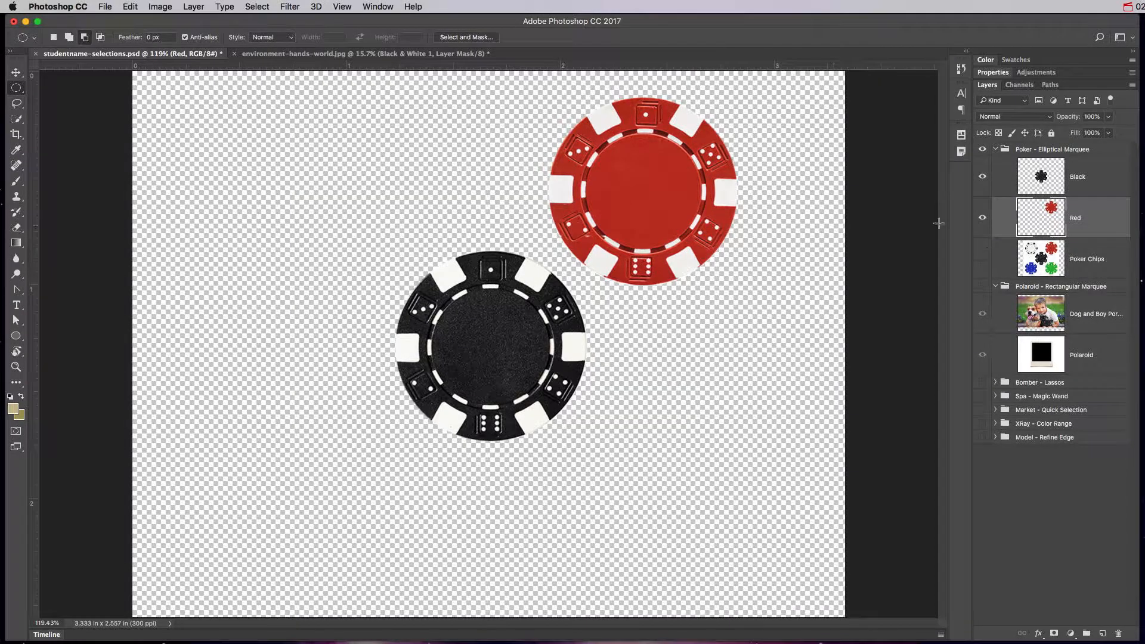
click(16, 73)
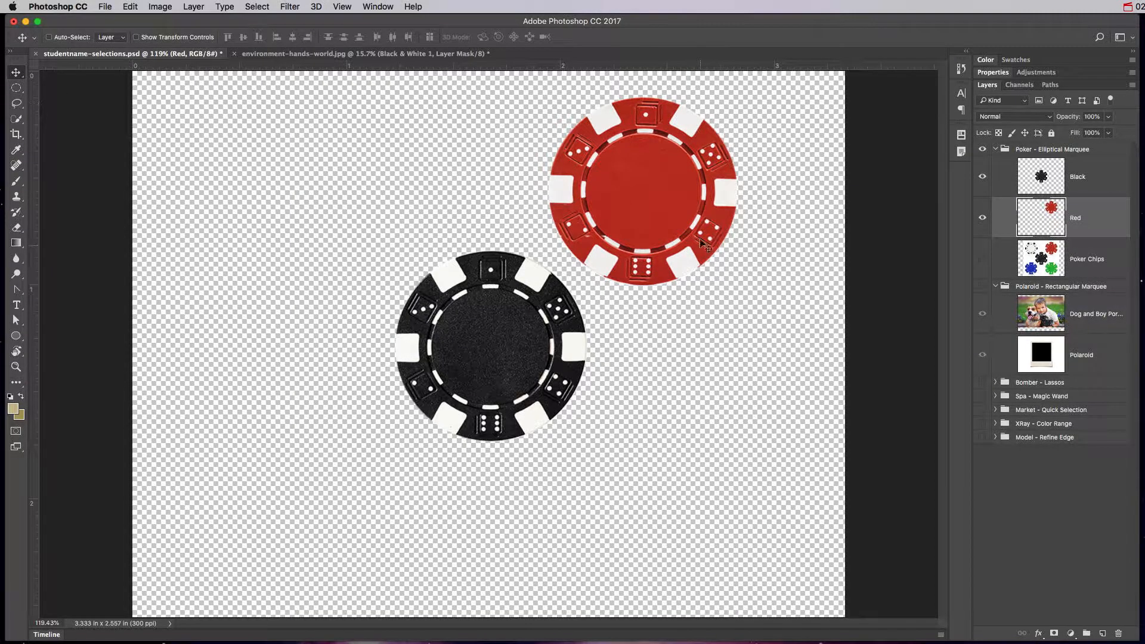
drag(633, 225, 267, 285)
drag(363, 255, 414, 306)
click(1053, 178)
drag(521, 336, 415, 339)
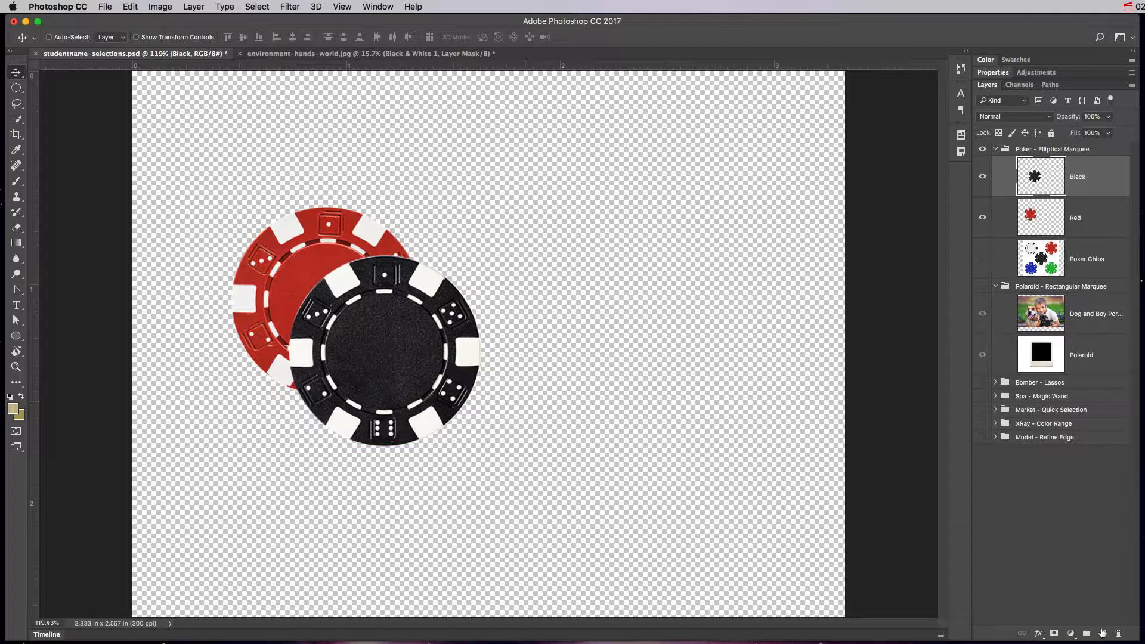
Add a Solid Color fill layer in golden yellow #cba843 above the Black layer.
click(1072, 635)
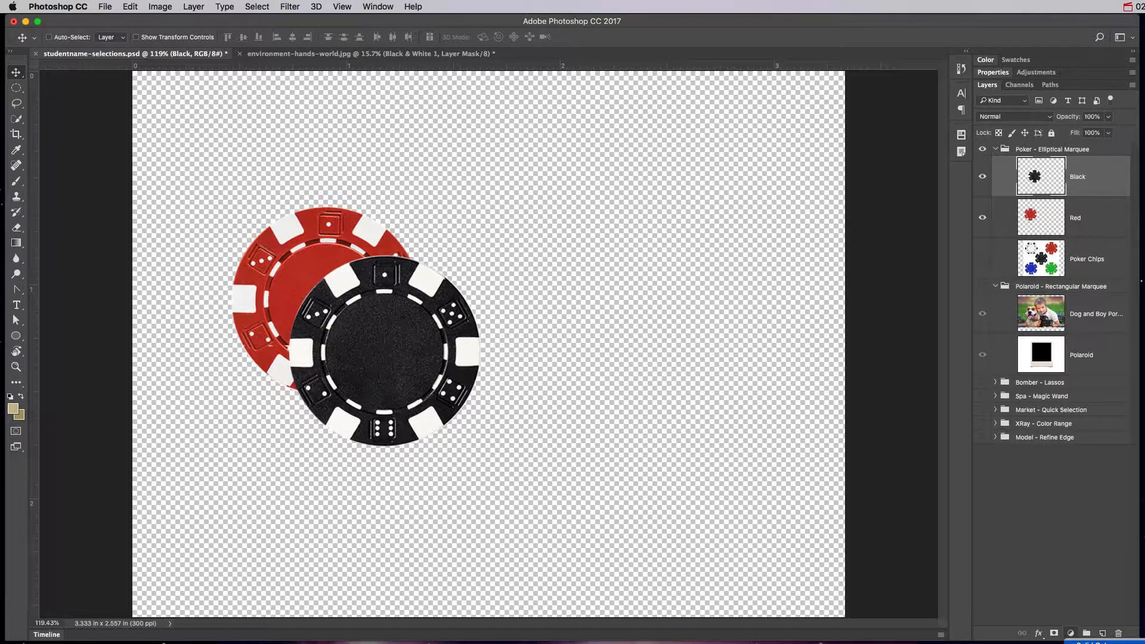
key(Escape)
drag(1135, 638, 1128, 566)
click(1063, 561)
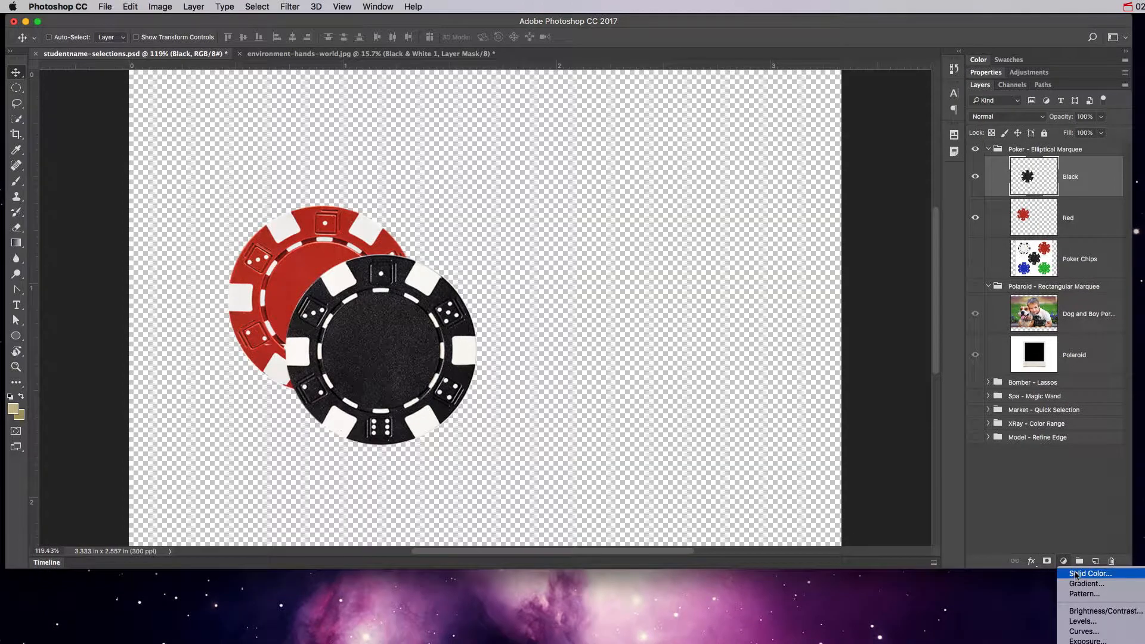
click(1076, 573)
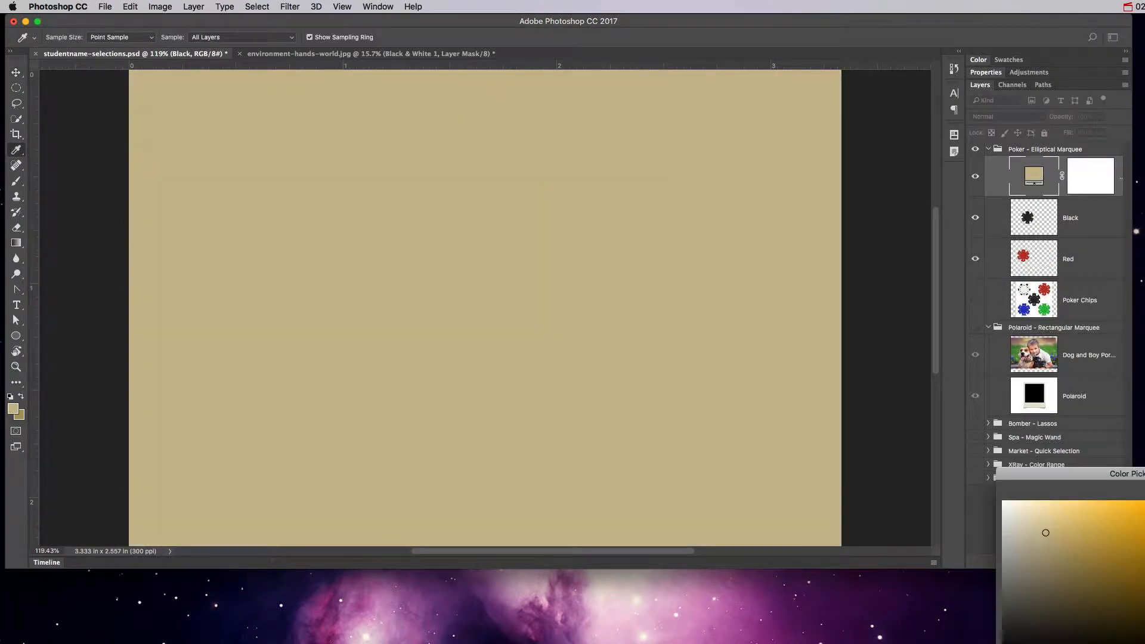
drag(1063, 476, 727, 298)
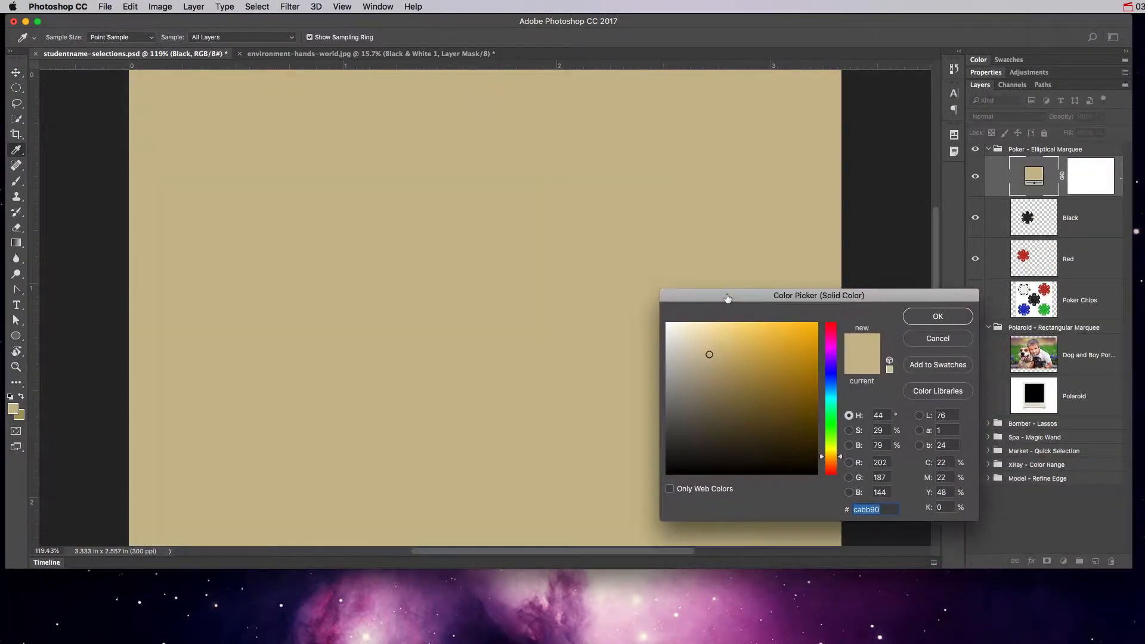
click(740, 375)
mouse_move(739, 375)
mouse_down()
mouse_move(756, 384)
mouse_move(734, 365)
mouse_move(768, 354)
mouse_up()
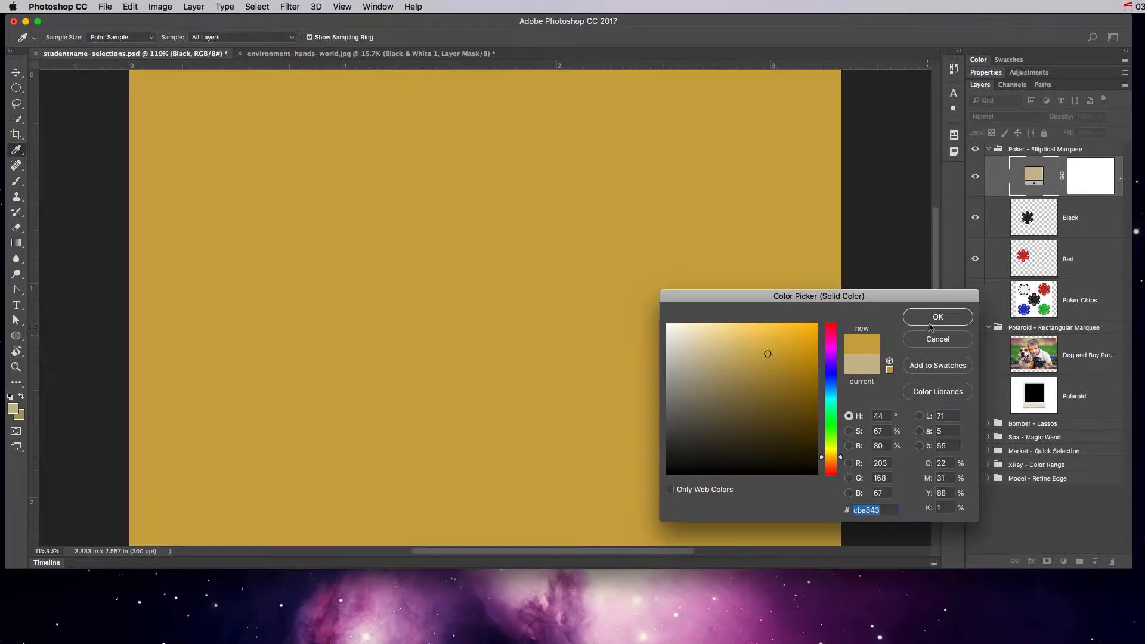
click(931, 322)
Move the golden fill layer beneath the Poker Chips layer and compare the canvas with Poker Chips shown and hidden.
drag(1047, 182, 1048, 334)
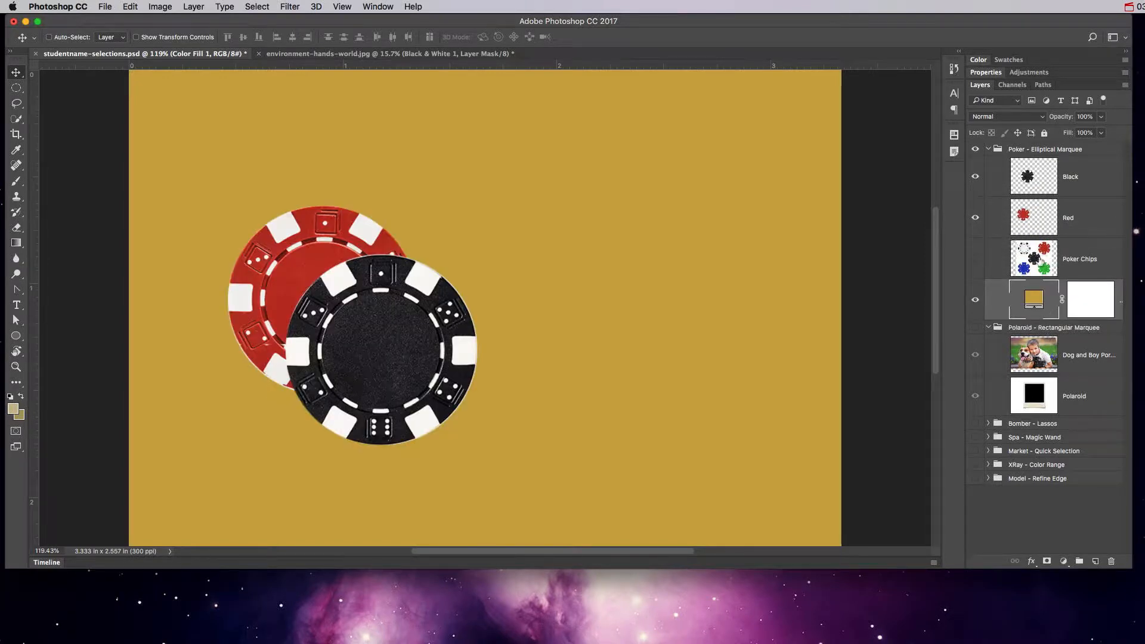
click(975, 260)
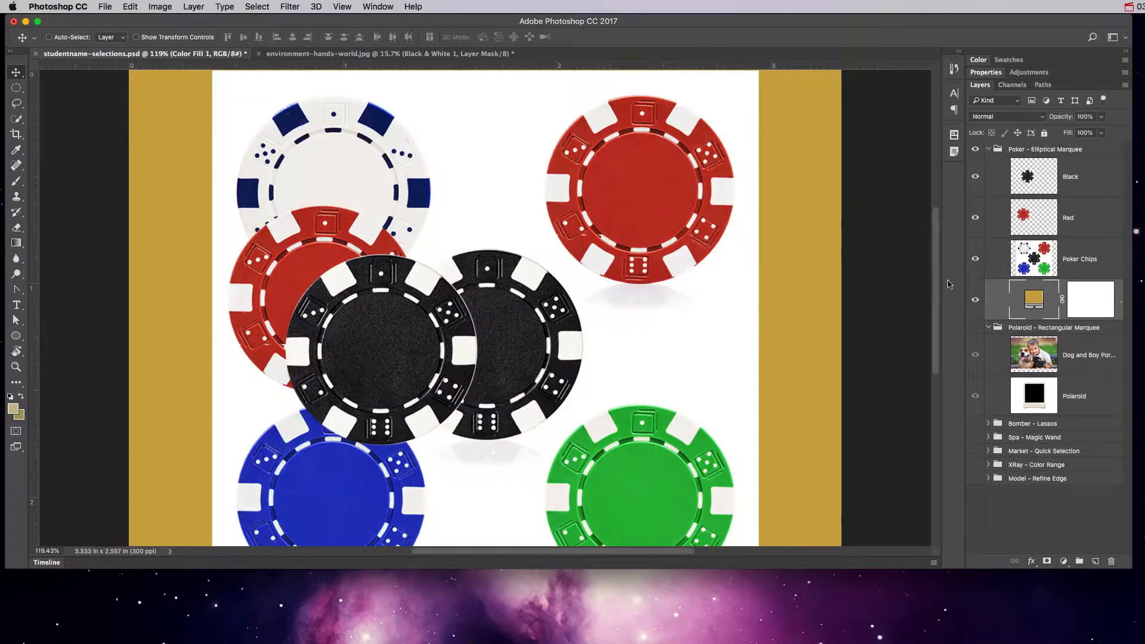
click(975, 260)
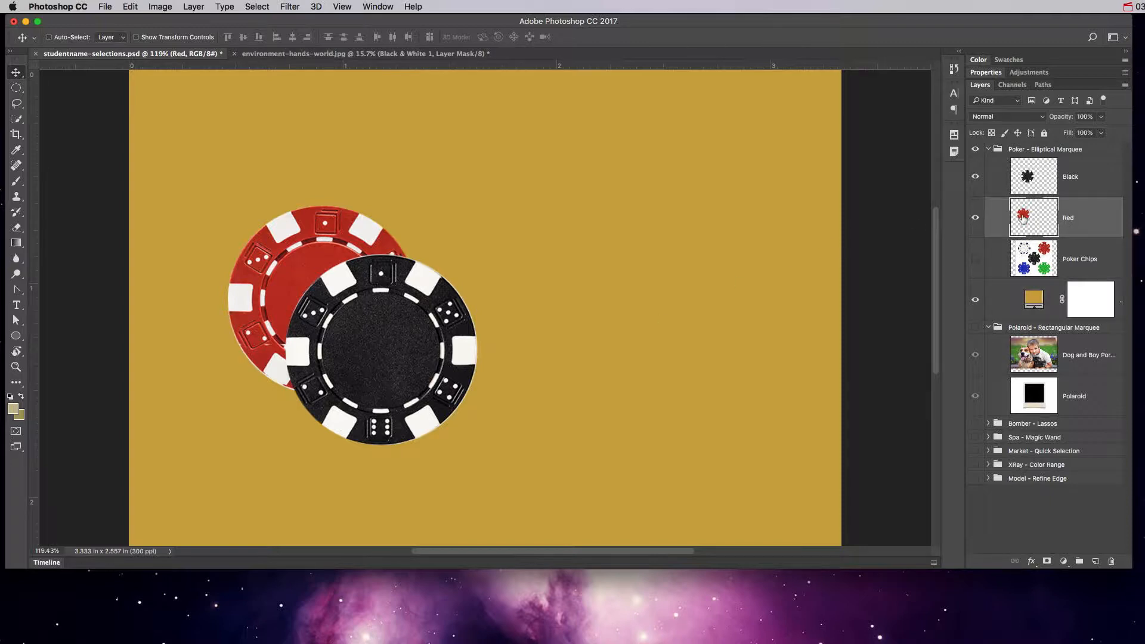
Scale the red chip proportionally to about 83.4% with Free Transform.
click(1009, 218)
key(super+t)
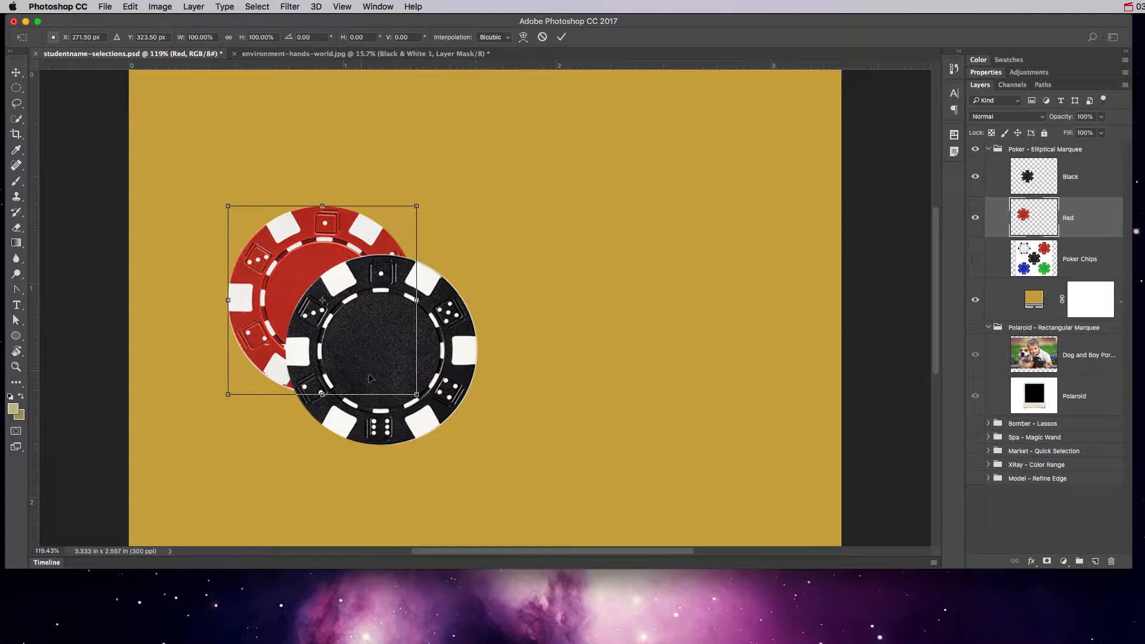
drag(416, 394, 398, 386)
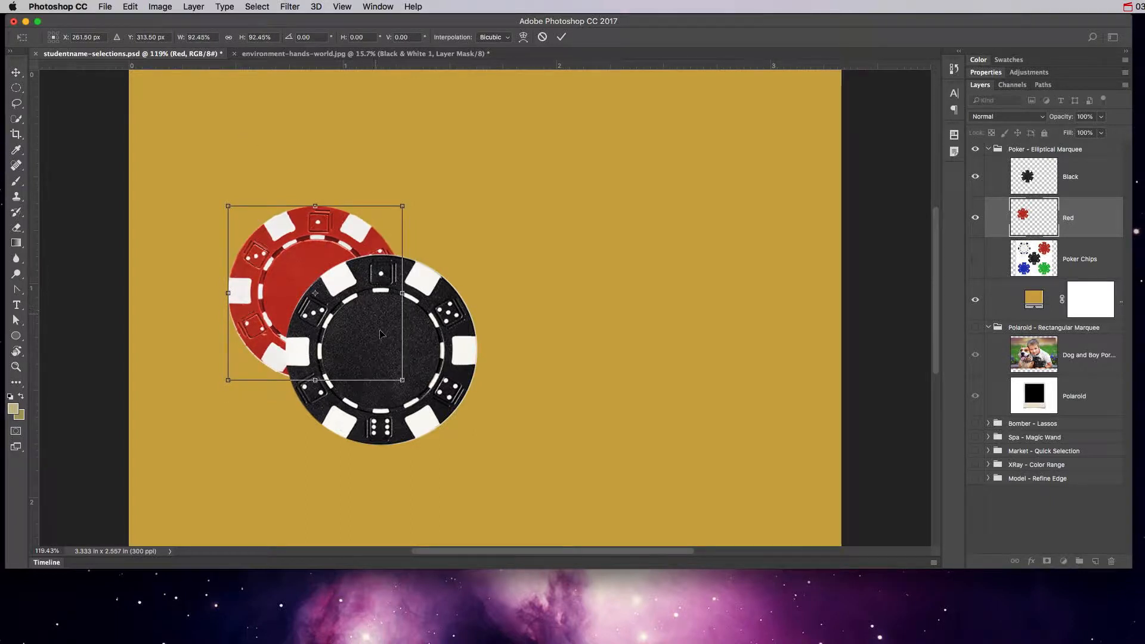
drag(401, 378, 382, 353)
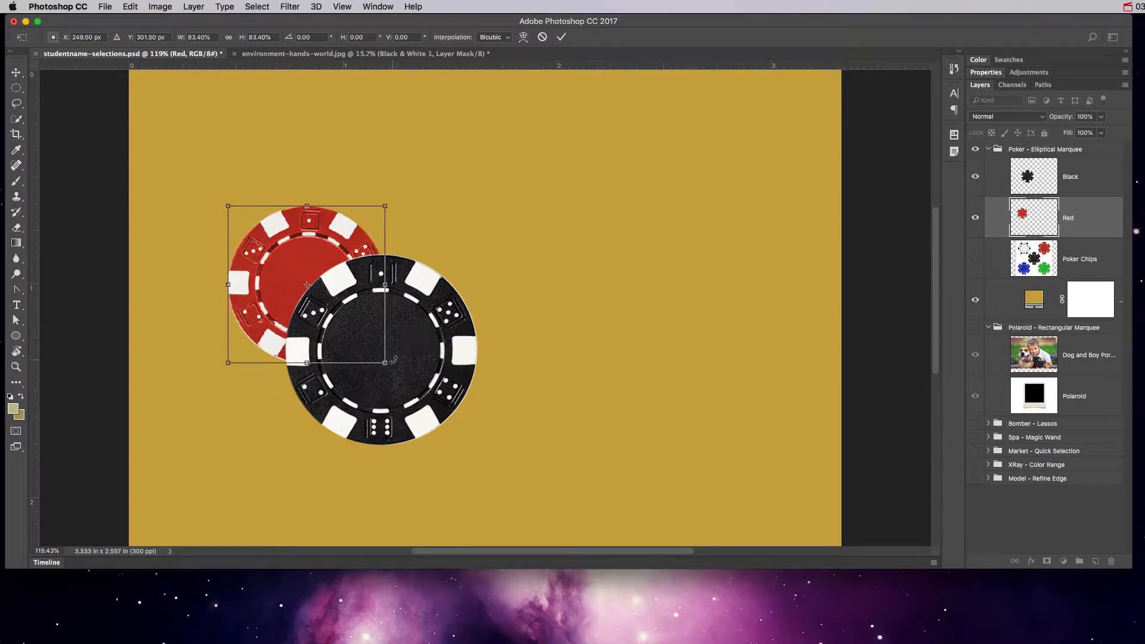
key(Return)
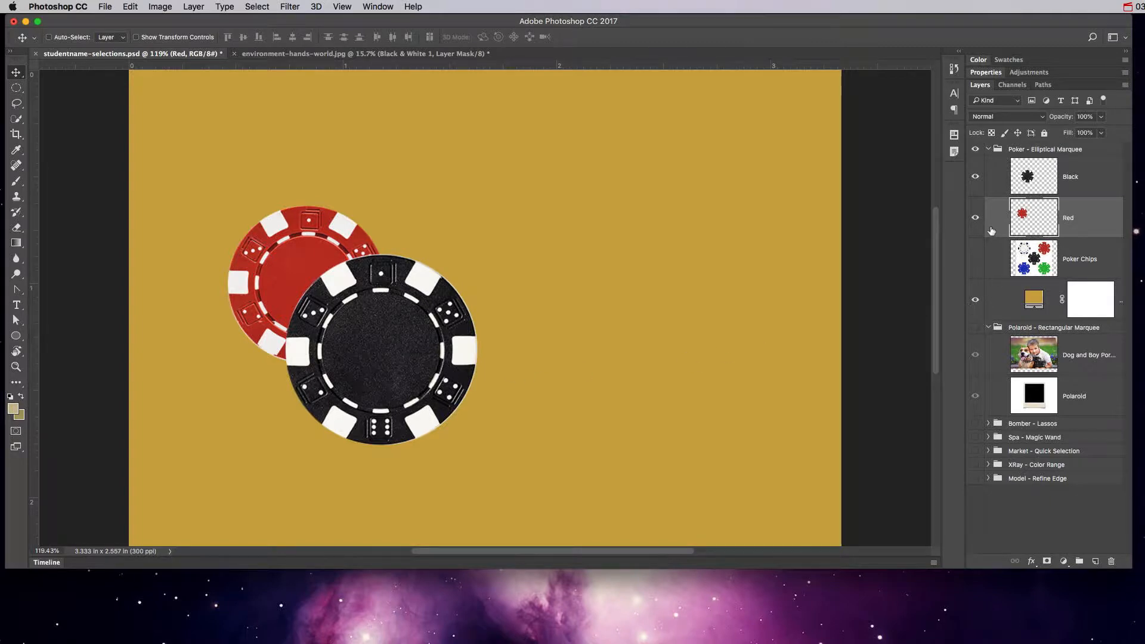
Make the Poker Chips layer visible, and collapse and hide the Poker - Elliptical Marquee group.
click(976, 263)
click(1014, 262)
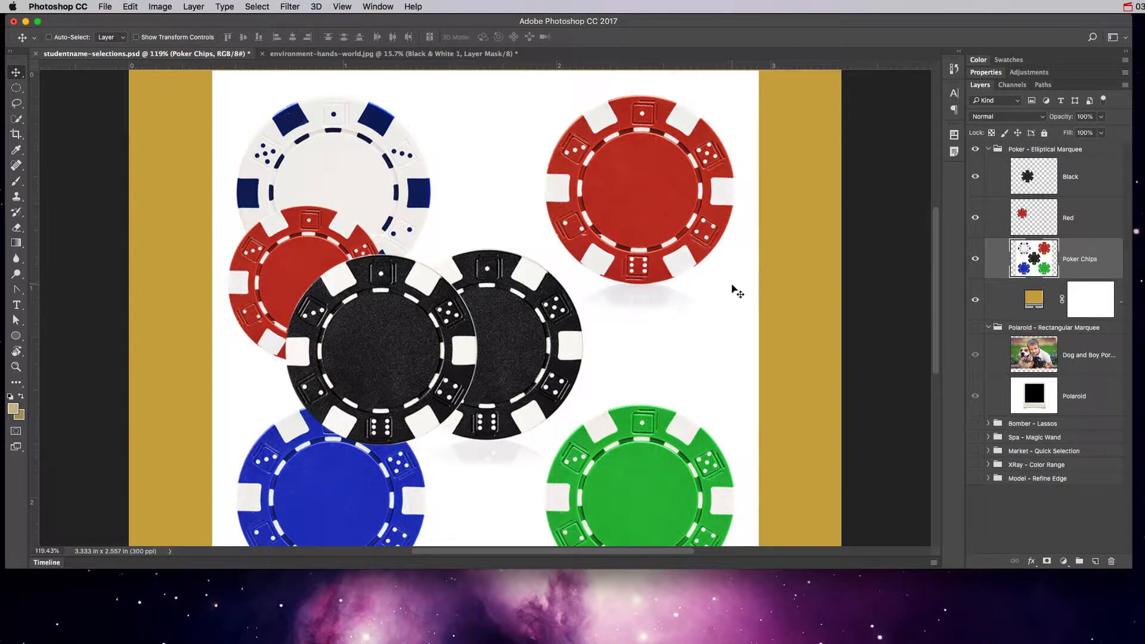
click(988, 149)
click(976, 150)
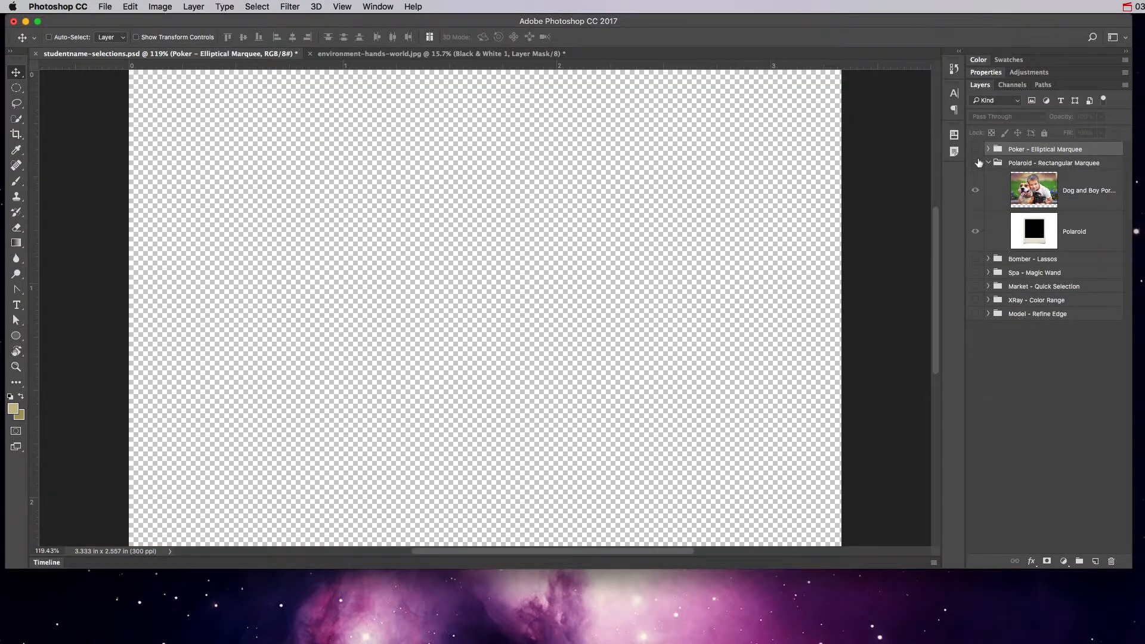
Show the Polaroid - Rectangular Marquee group and select its Dog and Boy Portrait layer, checking the Polaroid frame beneath it.
click(976, 164)
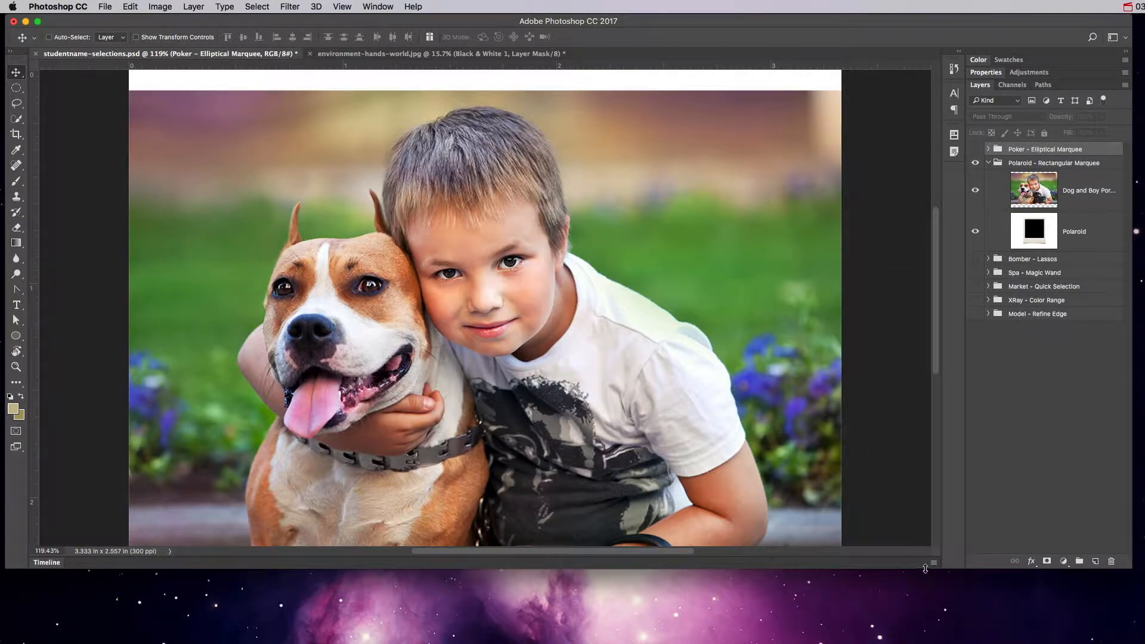
drag(925, 568, 932, 639)
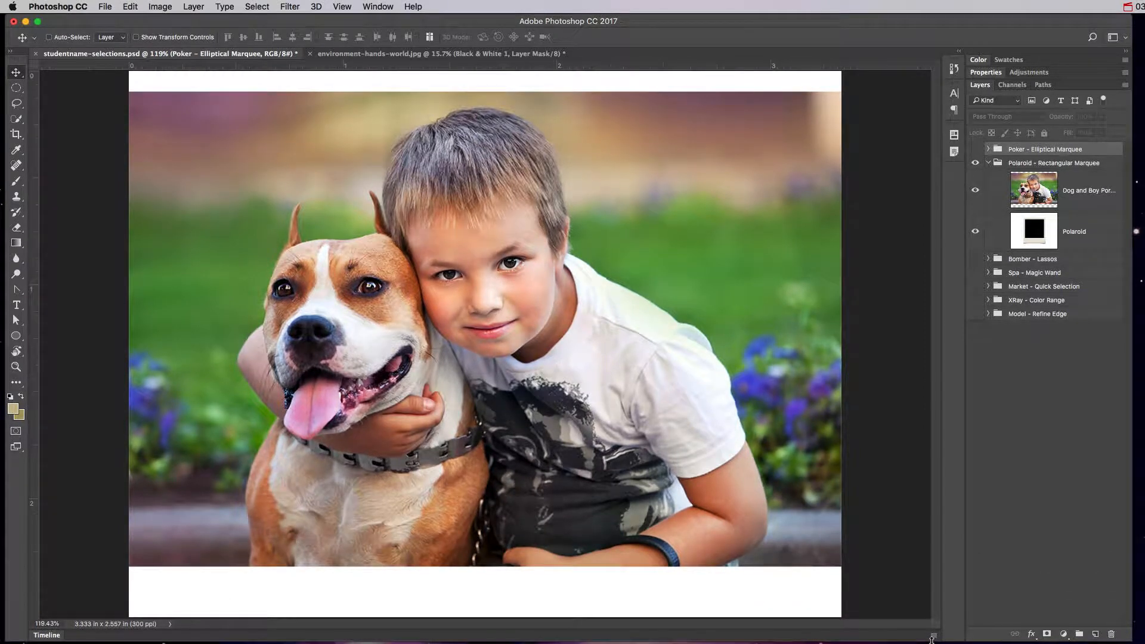
click(1021, 191)
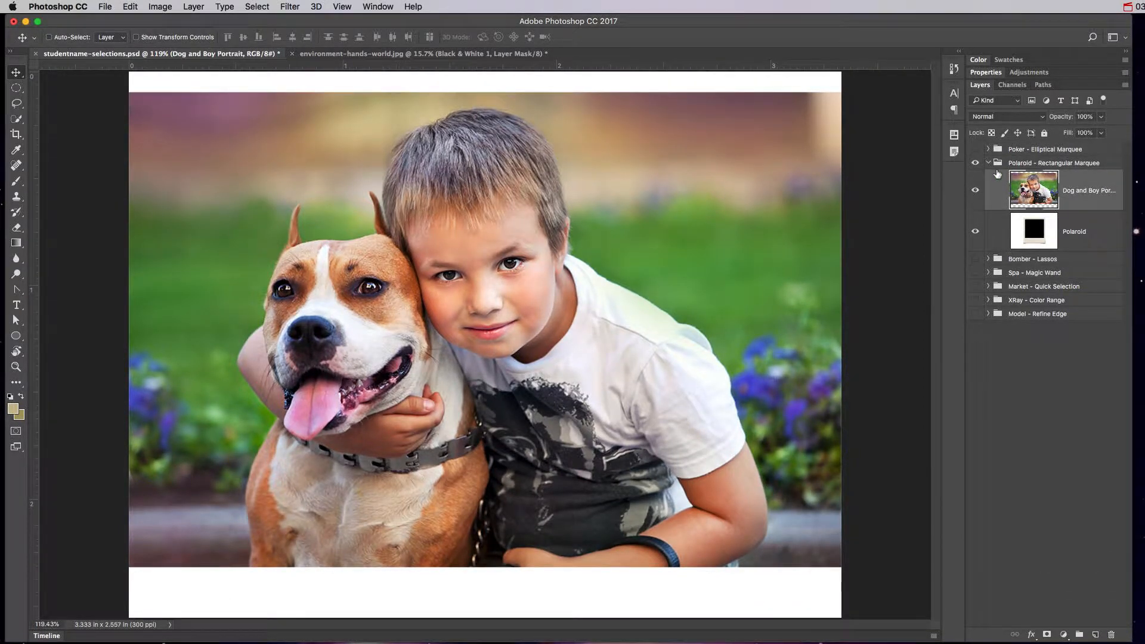
click(975, 191)
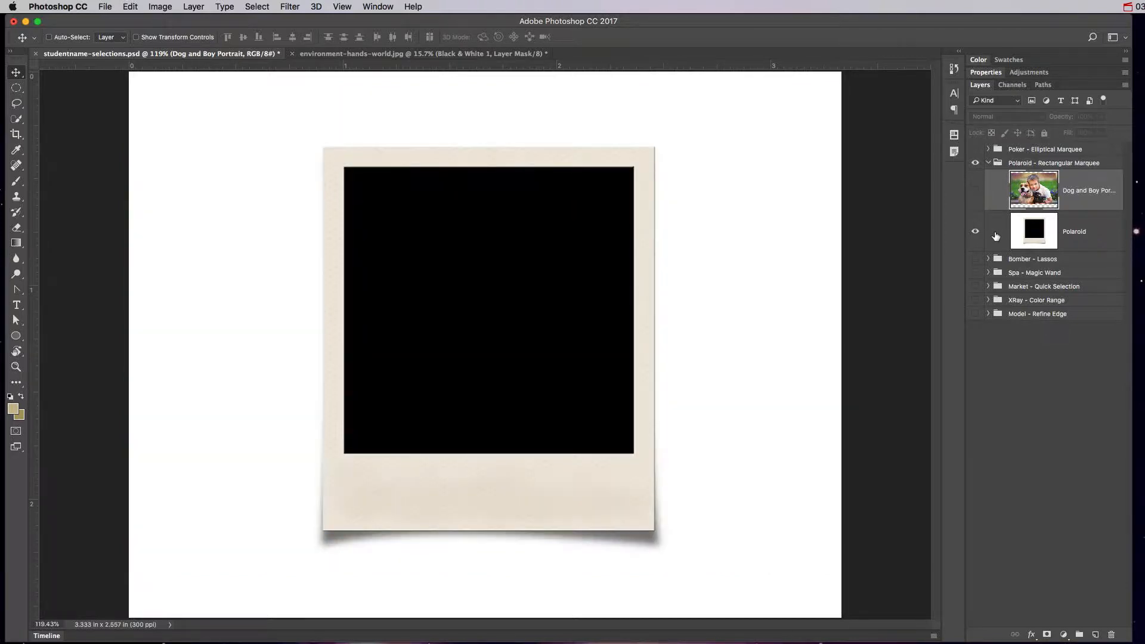
click(975, 191)
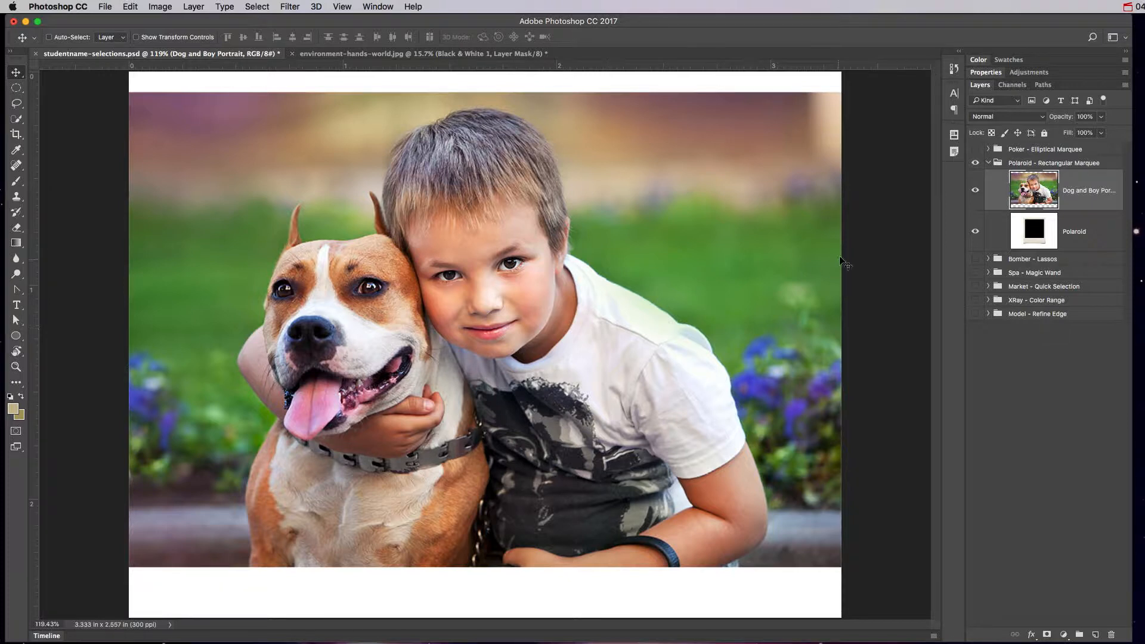
Hide the portrait layer, select the Polaroid layer's black window with the Rectangular Marquee, and show and select the Dog and Boy Portrait layer again.
click(974, 191)
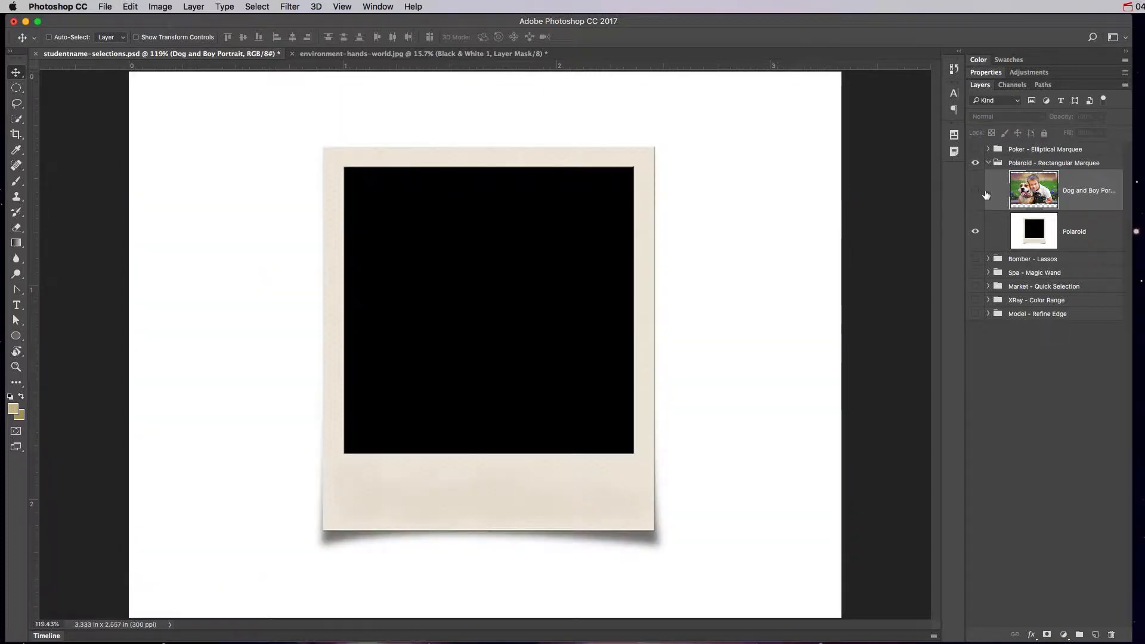
click(1039, 233)
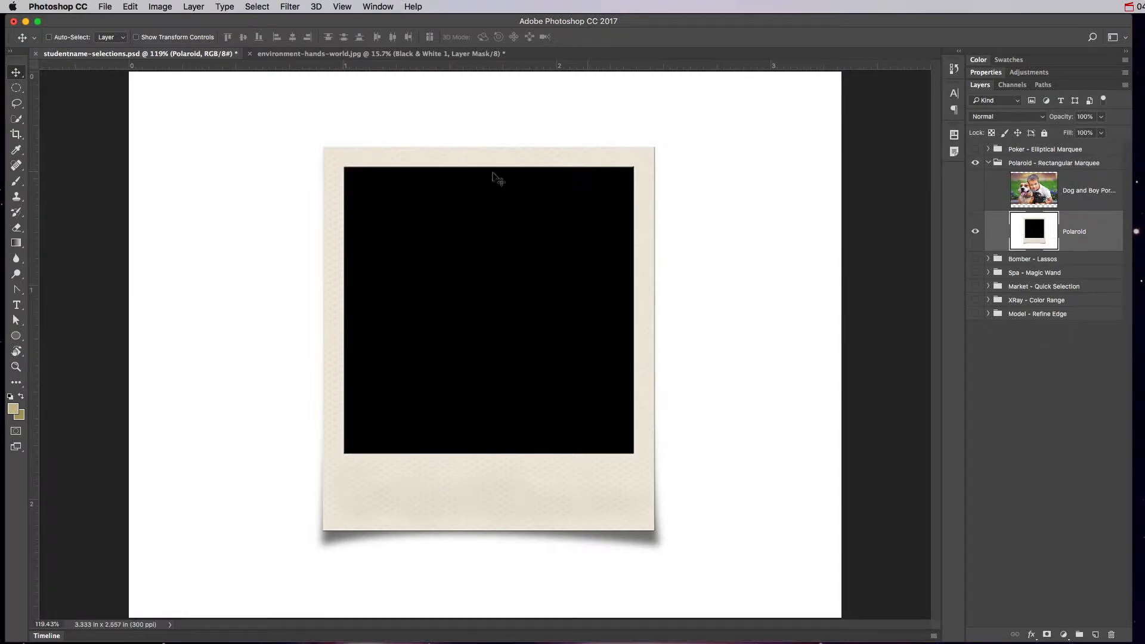
click(16, 87)
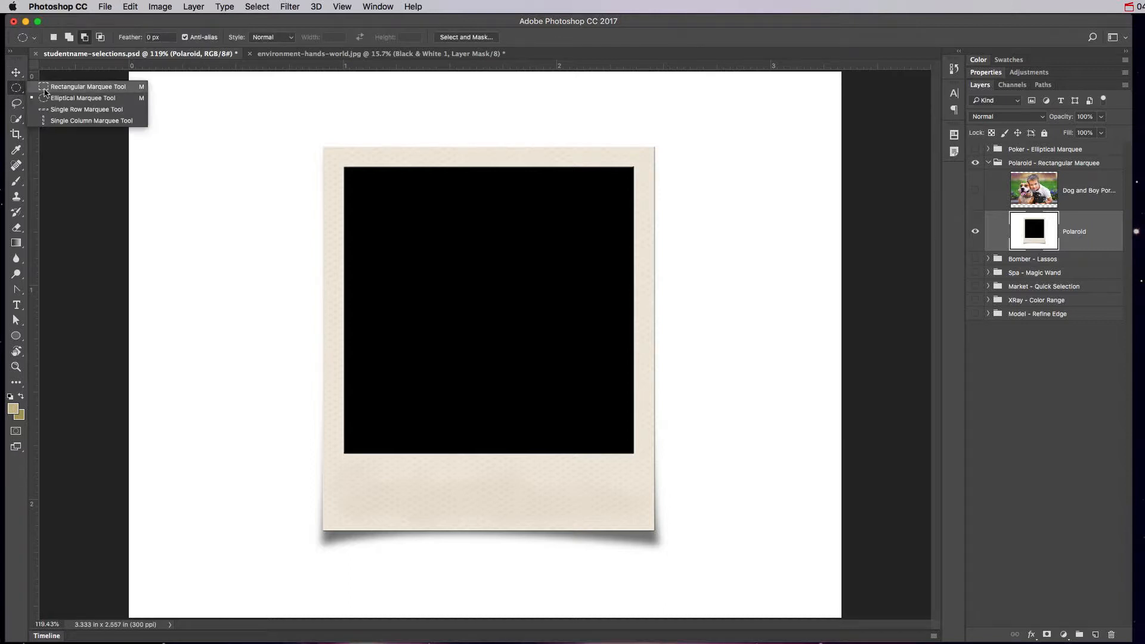
click(46, 87)
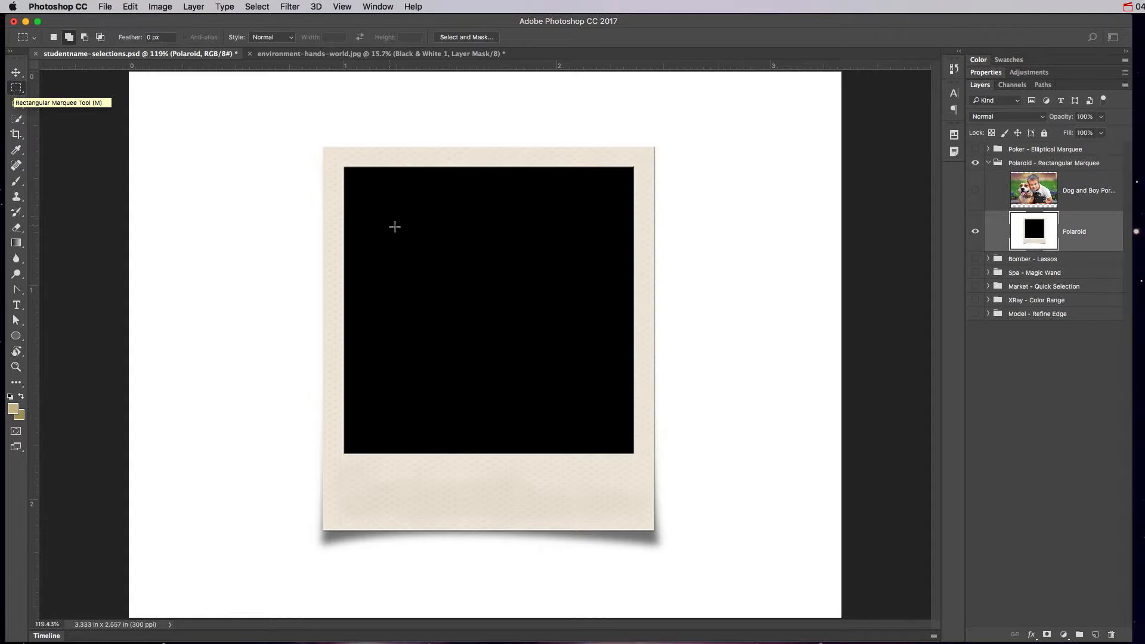
drag(346, 169, 633, 453)
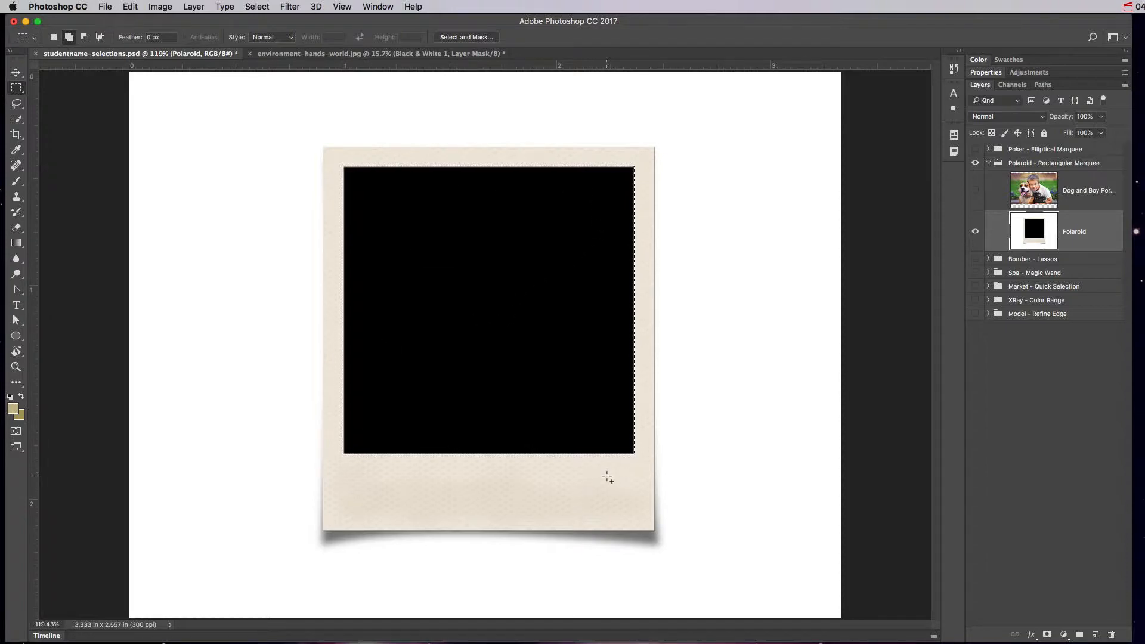
click(975, 191)
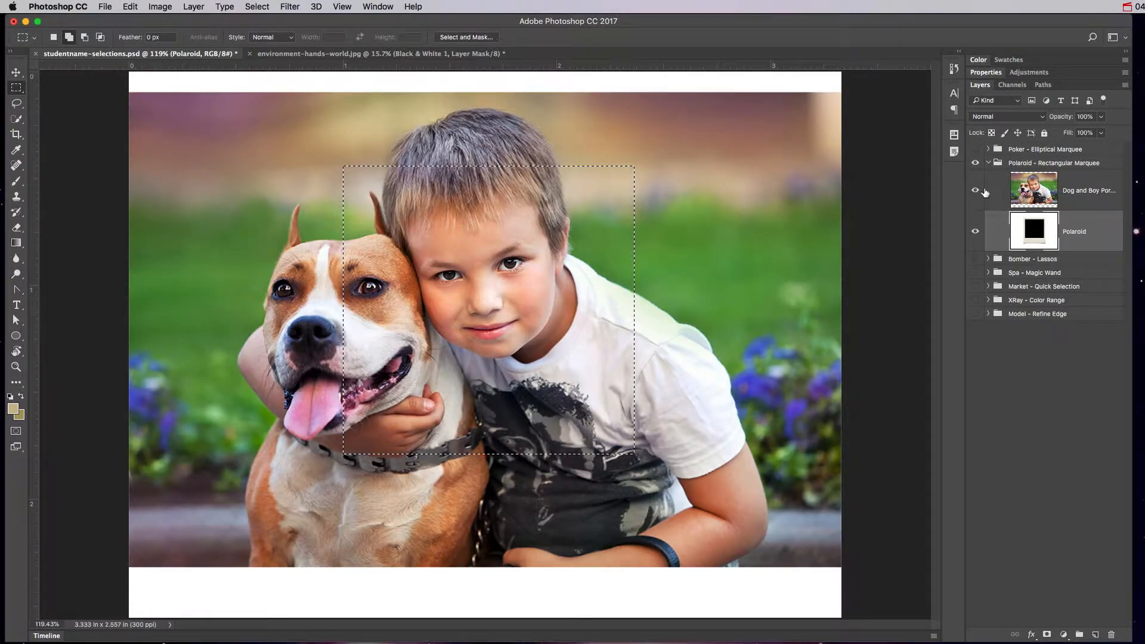
click(1025, 190)
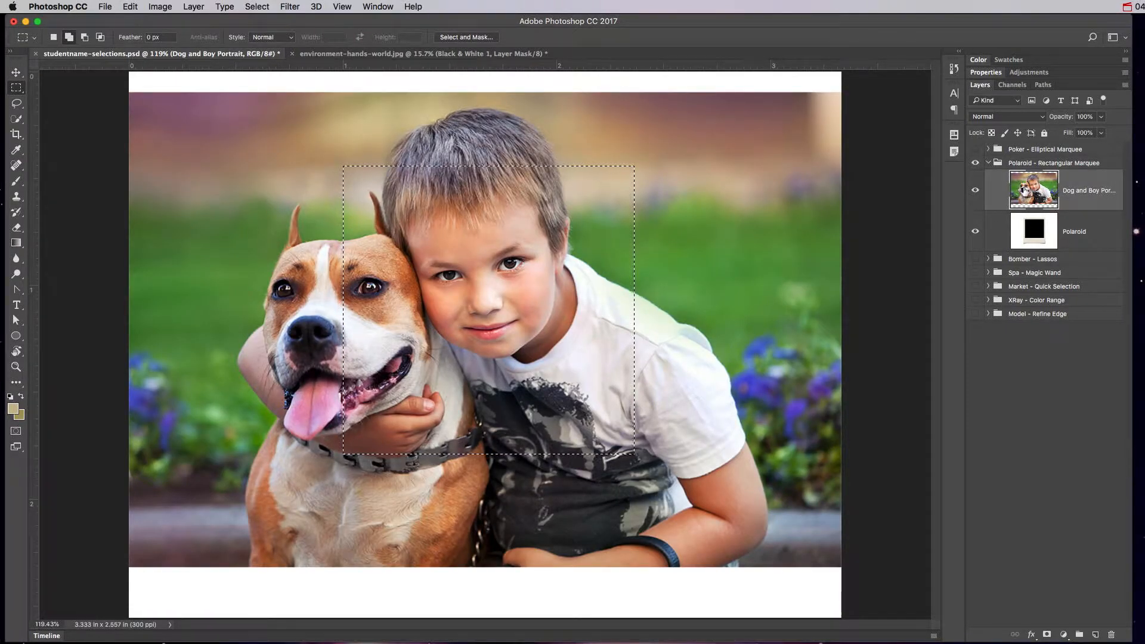
Try copying the selected black area from the Polaroid layer onto its own layer, and undo it.
click(1032, 237)
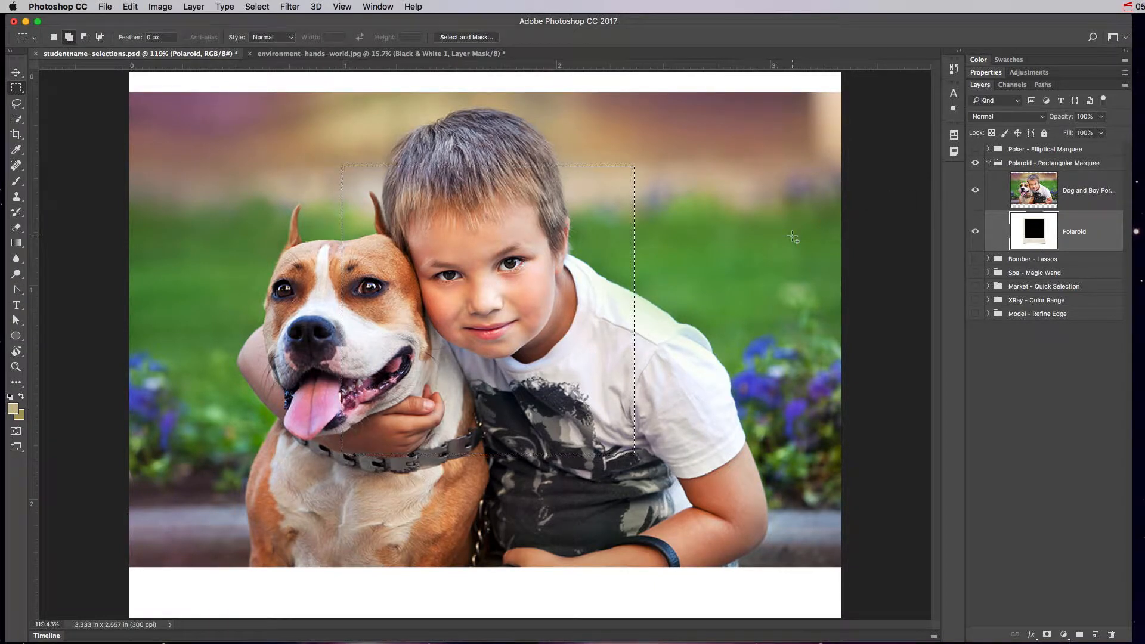
key(super+j)
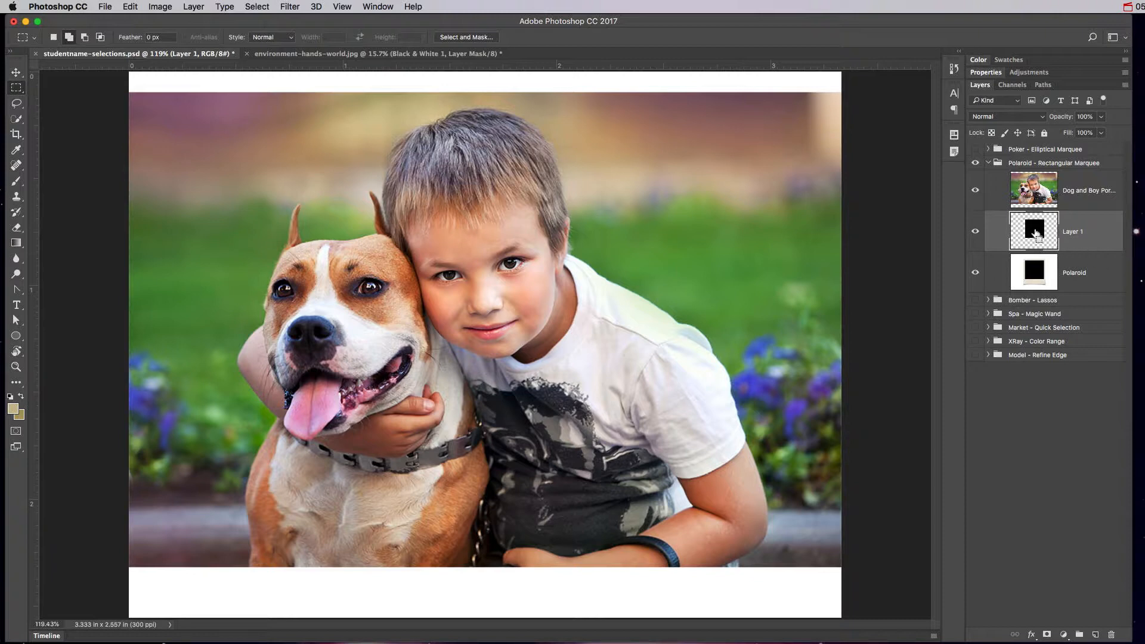
key(super+z)
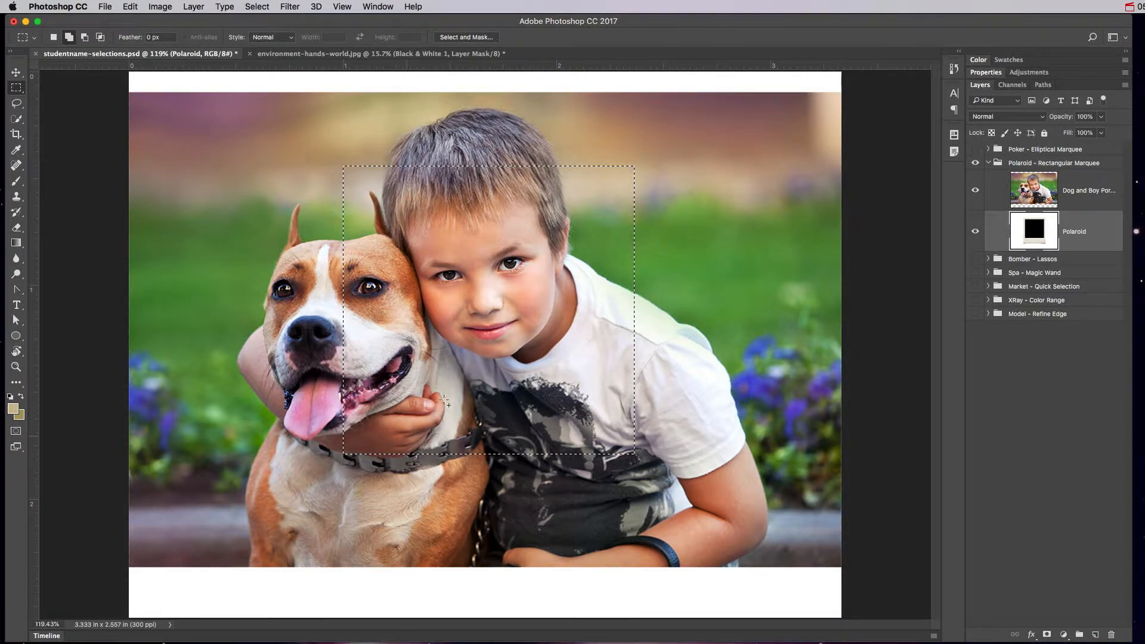
Add a layer mask to the Dog and Boy Portrait layer from the rectangular selection.
click(1042, 190)
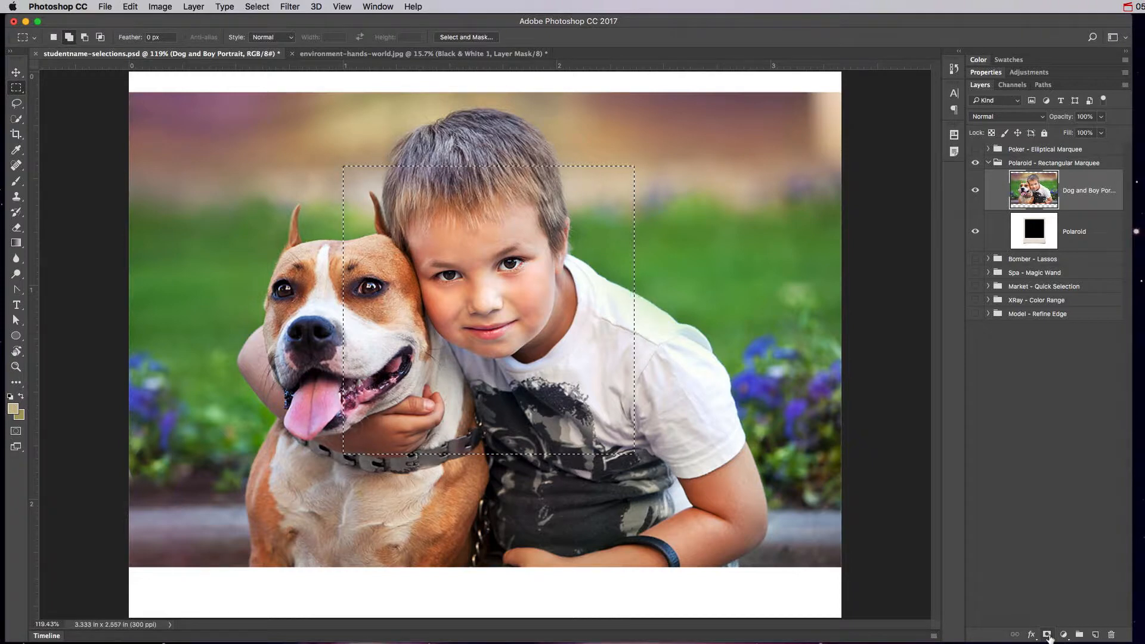
click(1047, 635)
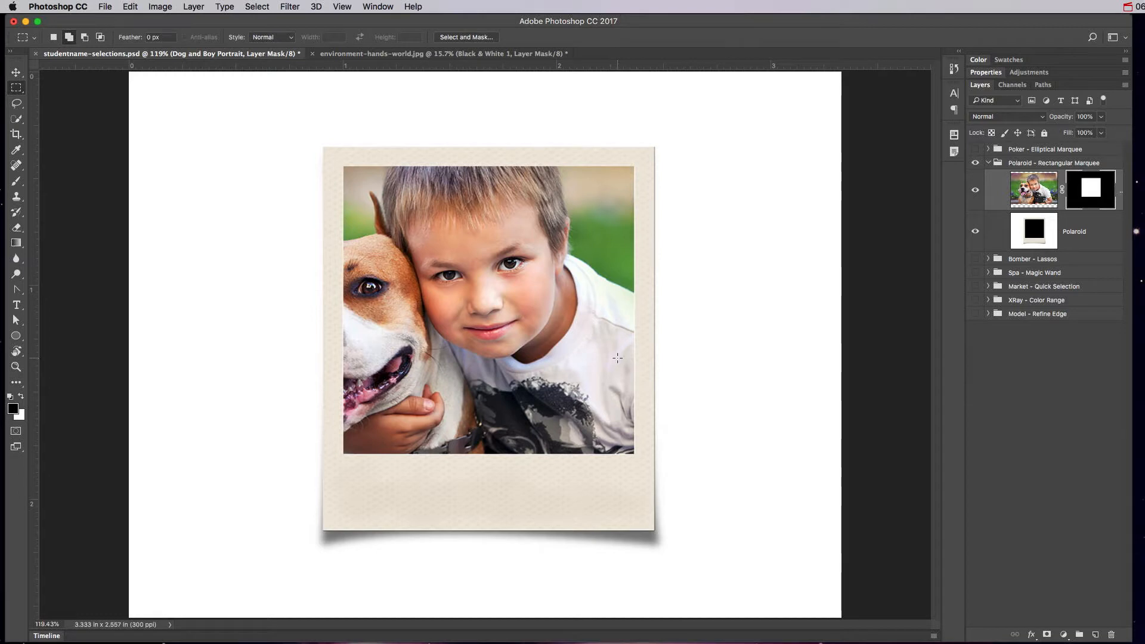
Try moving the portrait together with its linked mask, and undo the move.
click(16, 72)
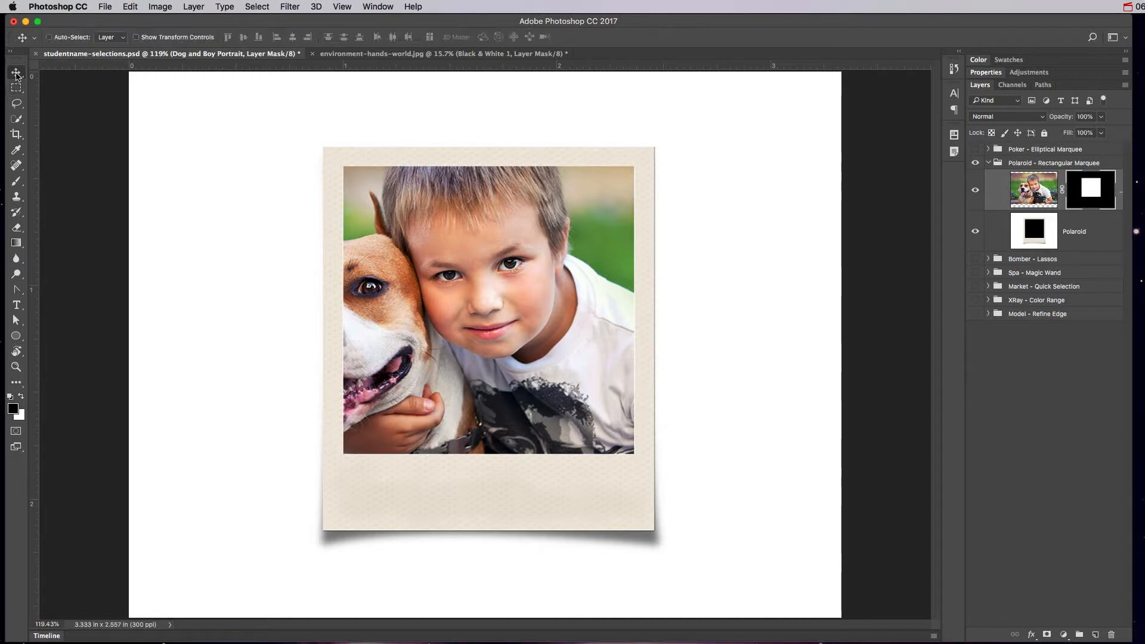
drag(525, 301, 665, 232)
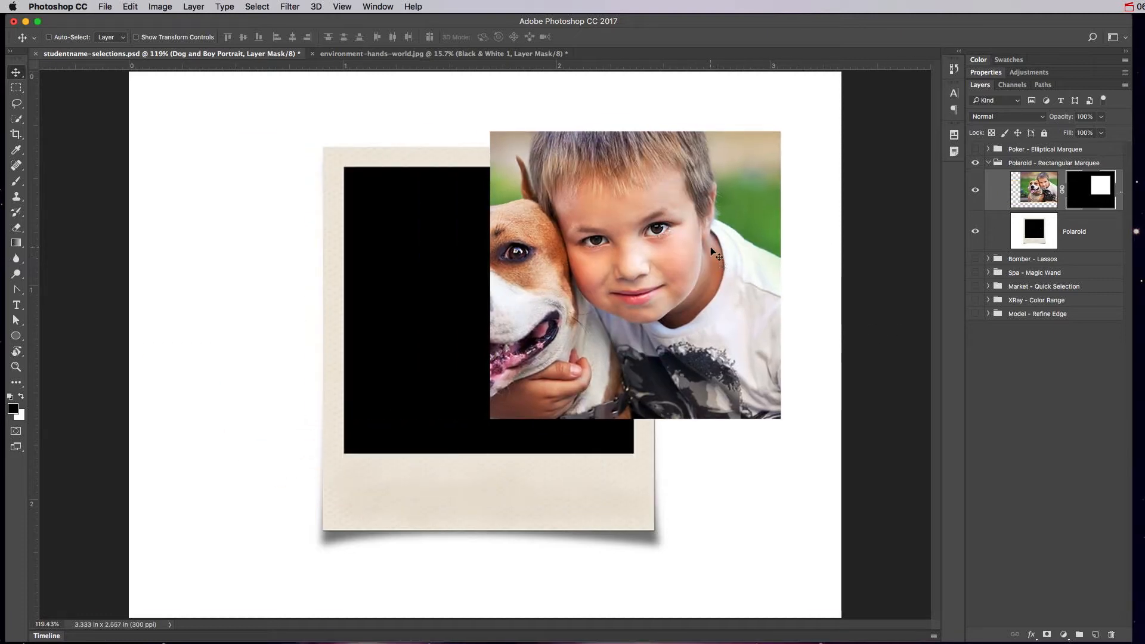
key(super+z)
key(super+alt+z)
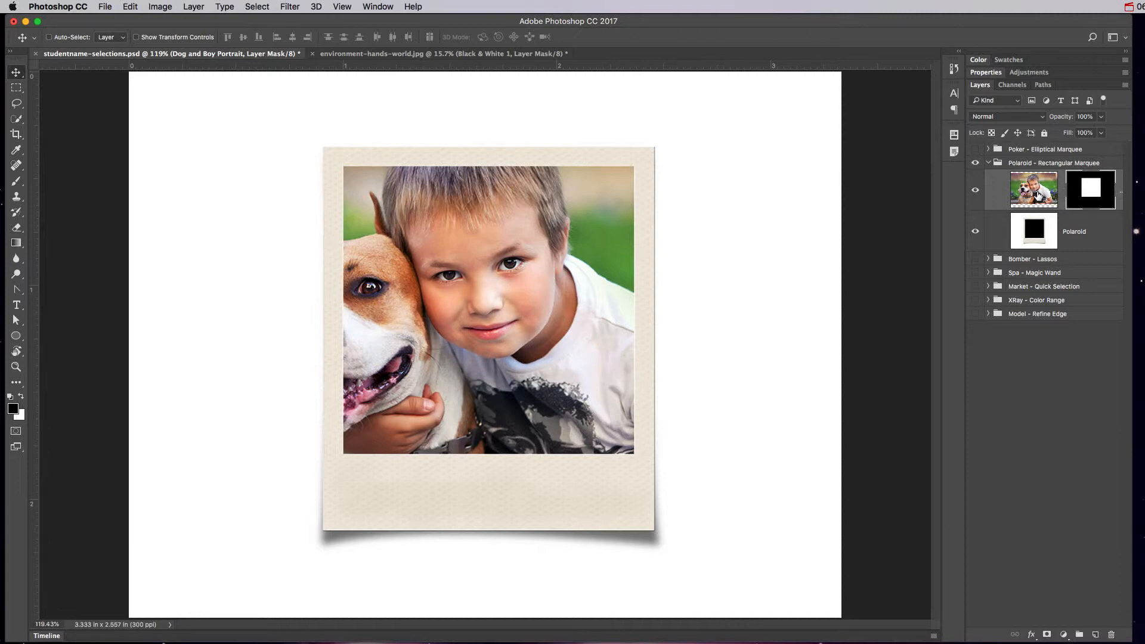
Unlink the portrait from its mask, and scale the picture to about 68.9%, positioned so both dog and boy fit in the Polaroid window.
click(1037, 195)
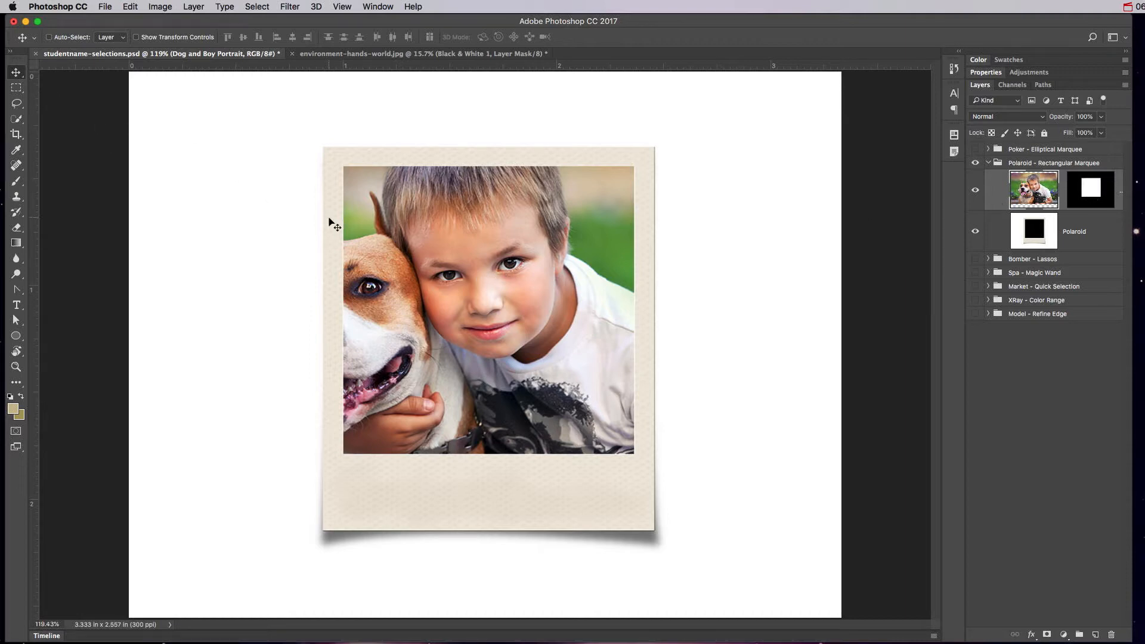
drag(422, 246, 500, 253)
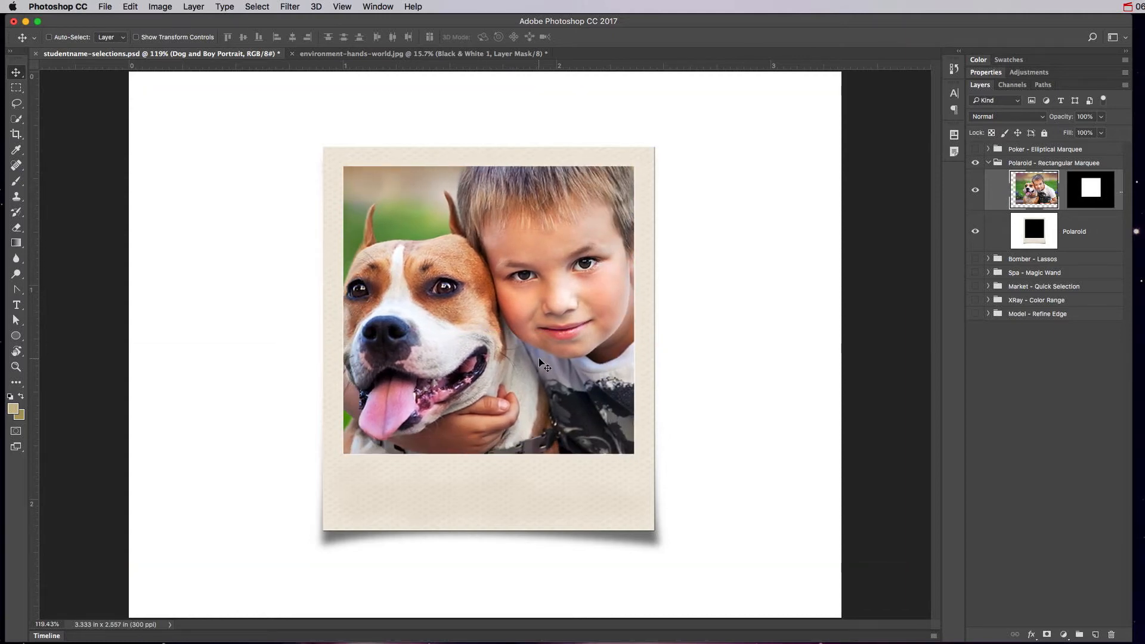
key(super+t)
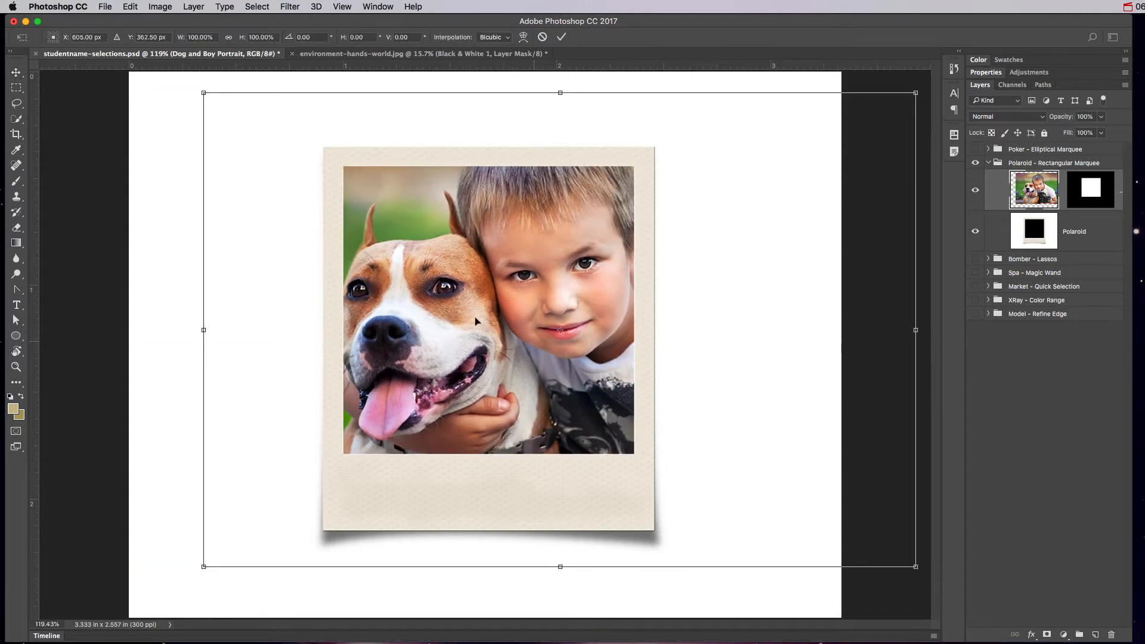
drag(205, 93, 407, 228)
drag(691, 364, 570, 285)
drag(797, 155, 782, 169)
drag(542, 310, 533, 311)
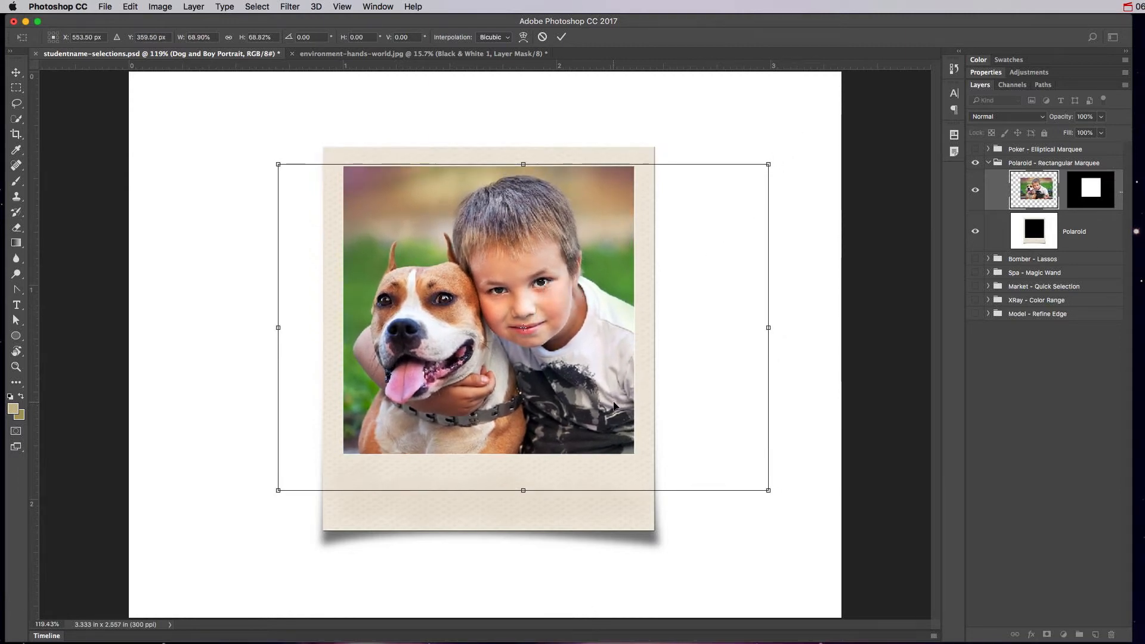
key(Return)
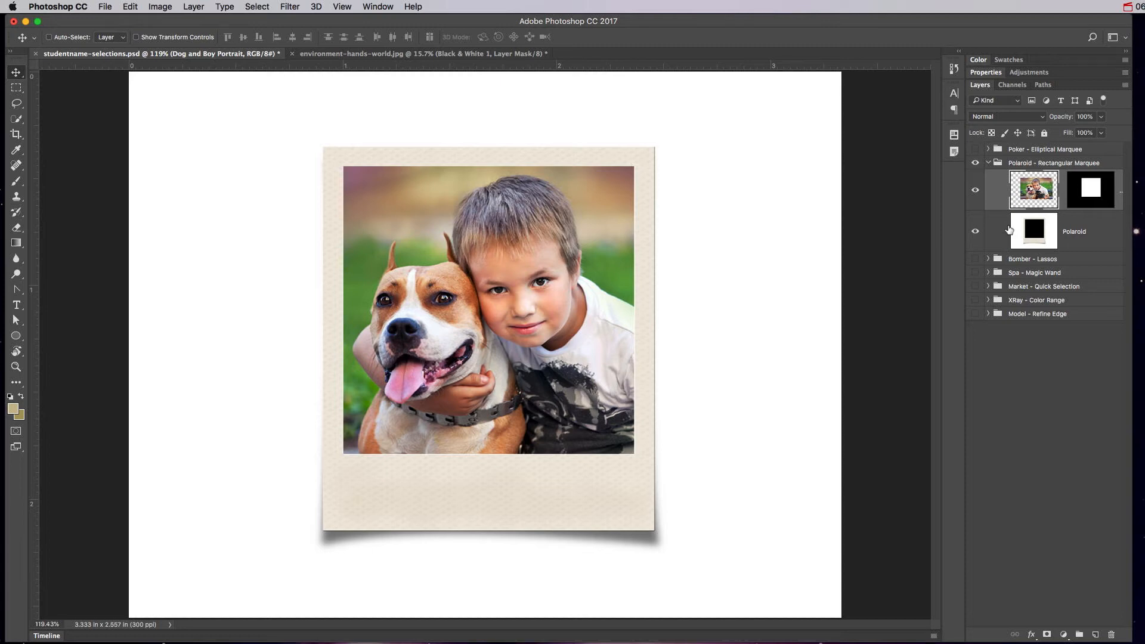
click(16, 87)
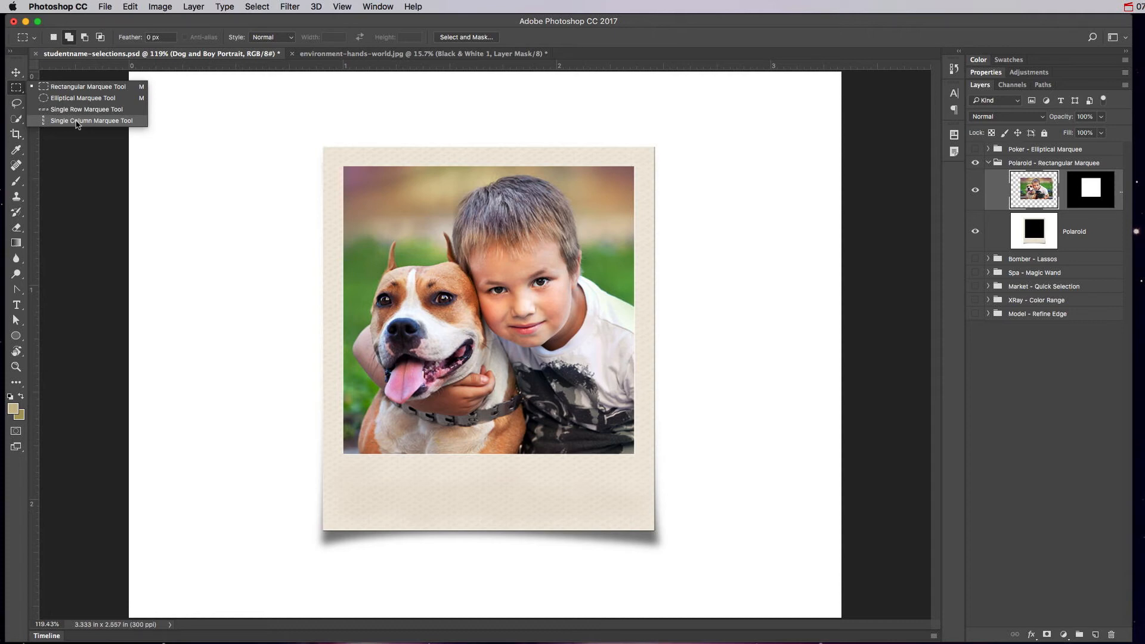
click(16, 89)
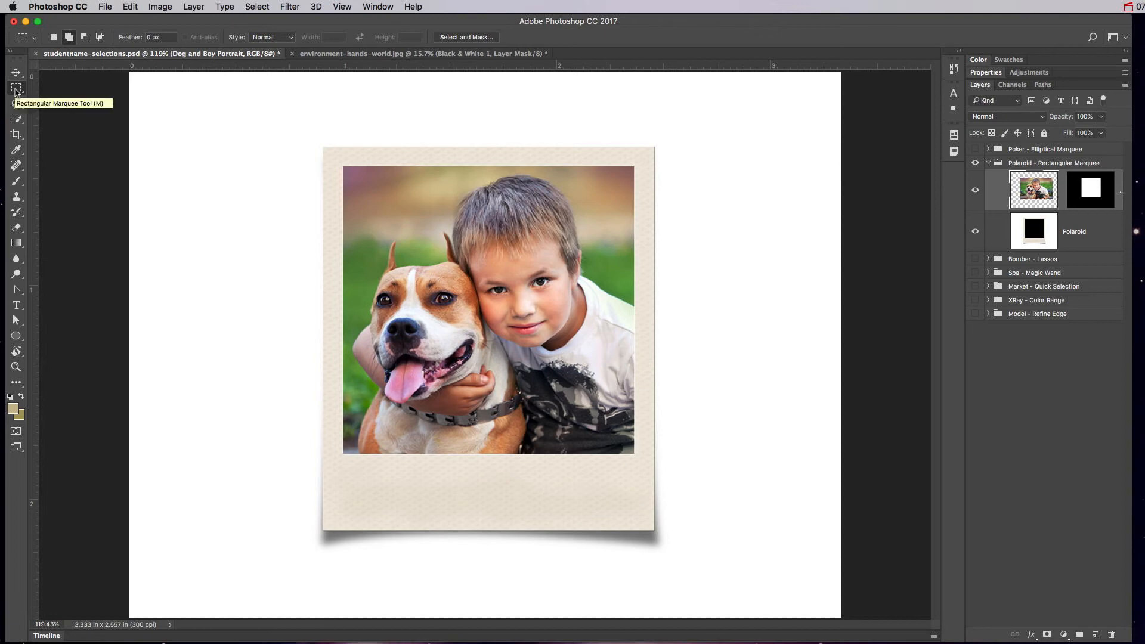
Collapse and hide the Polaroid - Rectangular Marquee group, and show the Bomber - Lassos group.
click(988, 163)
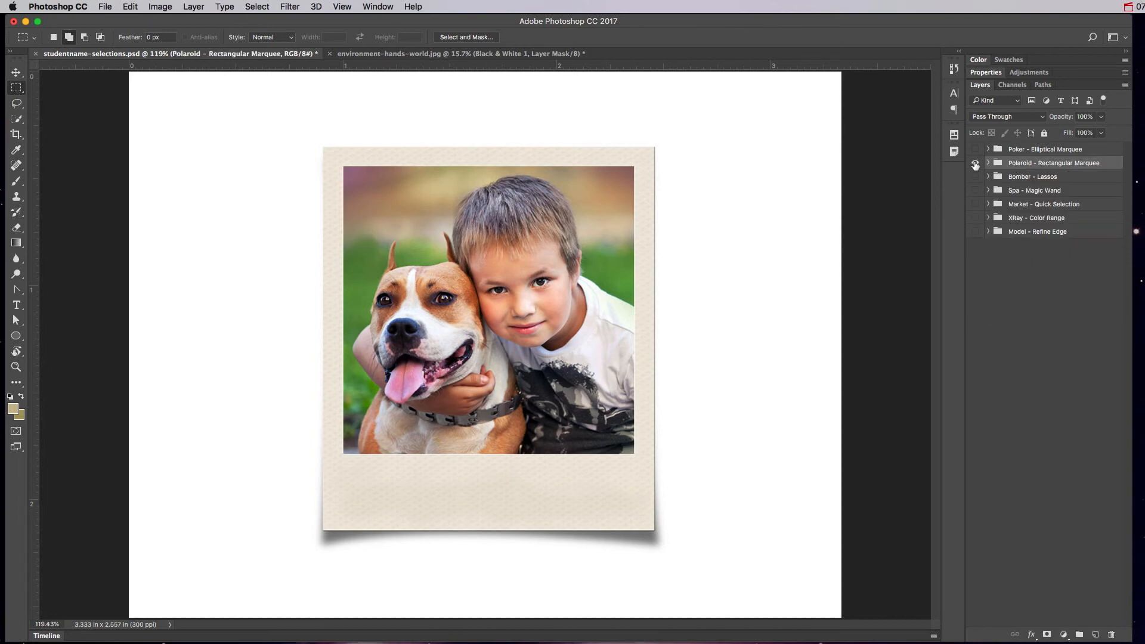
click(974, 163)
click(975, 176)
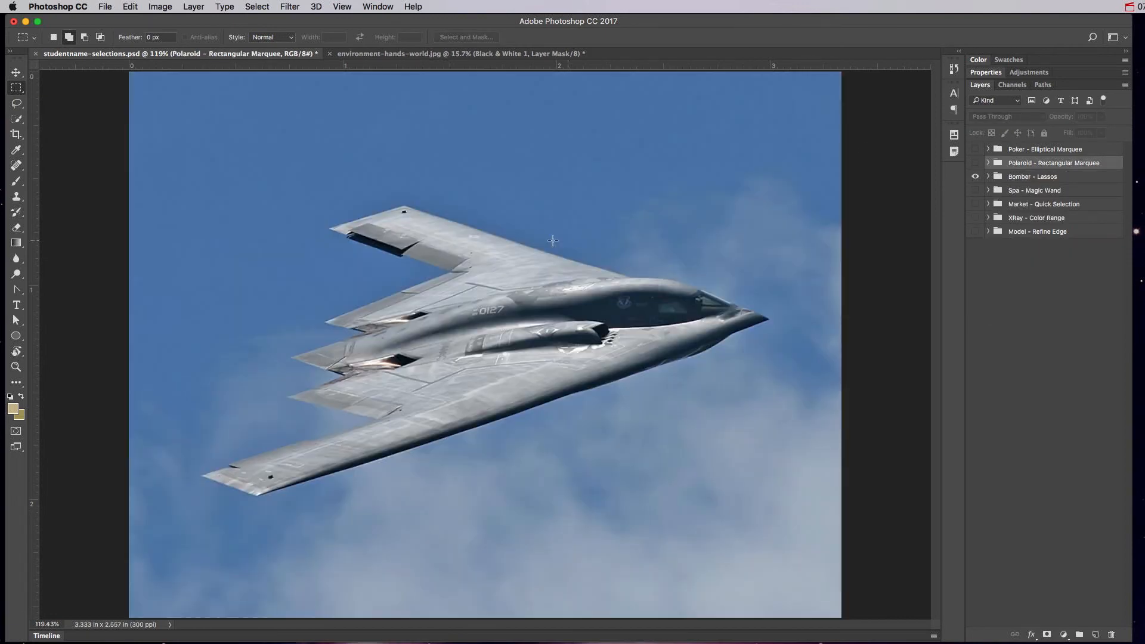